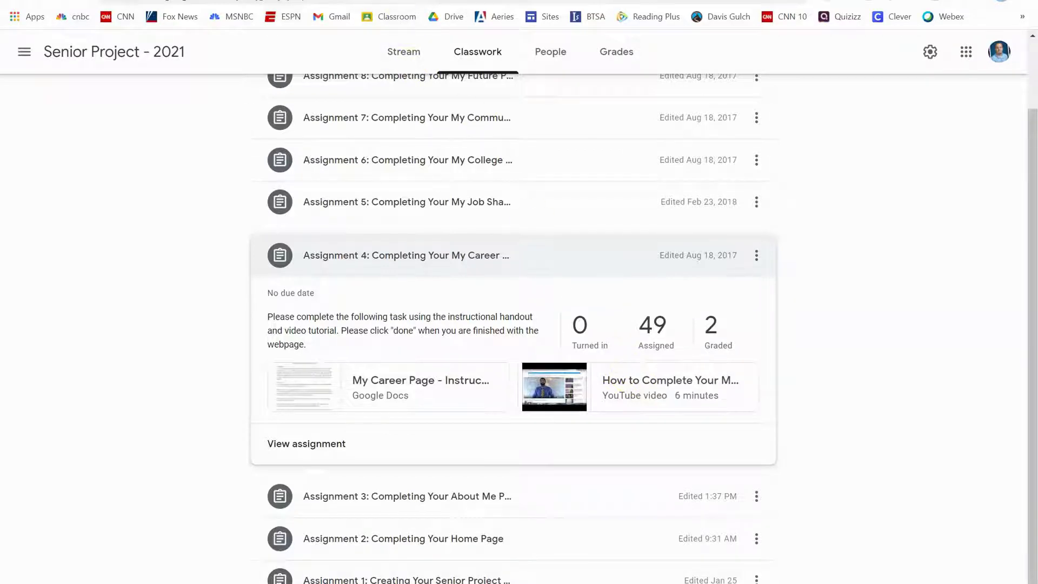
# Step: Open the My Career Page instructions document and review Step 1 about writing one or two paragraphs on the chosen career
pyautogui.click(373, 0)
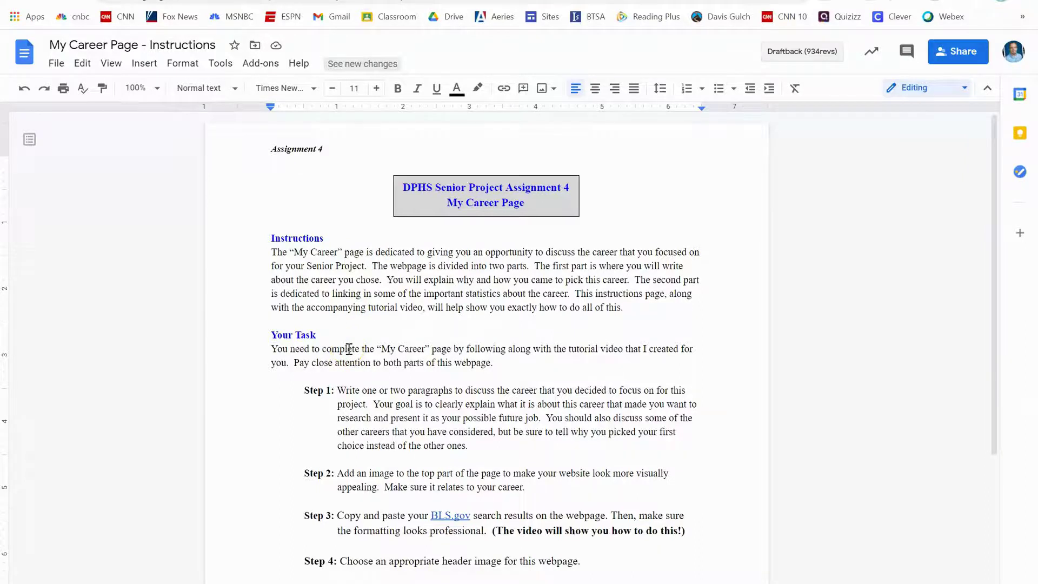
pyautogui.scroll(-1, 349, 348)
pyautogui.moveTo(319, 321); pyautogui.dragTo(482, 374)
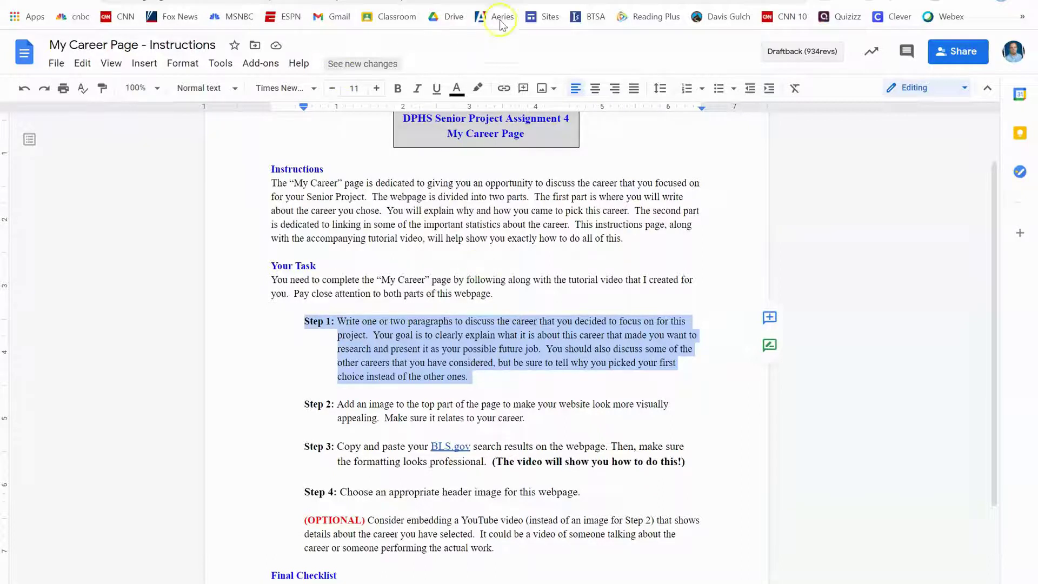
# Step: Add a text box to the site's My Career page containing both paragraphs copied from the Career Page document, without trailing blank lines
pyautogui.click(500, 2)
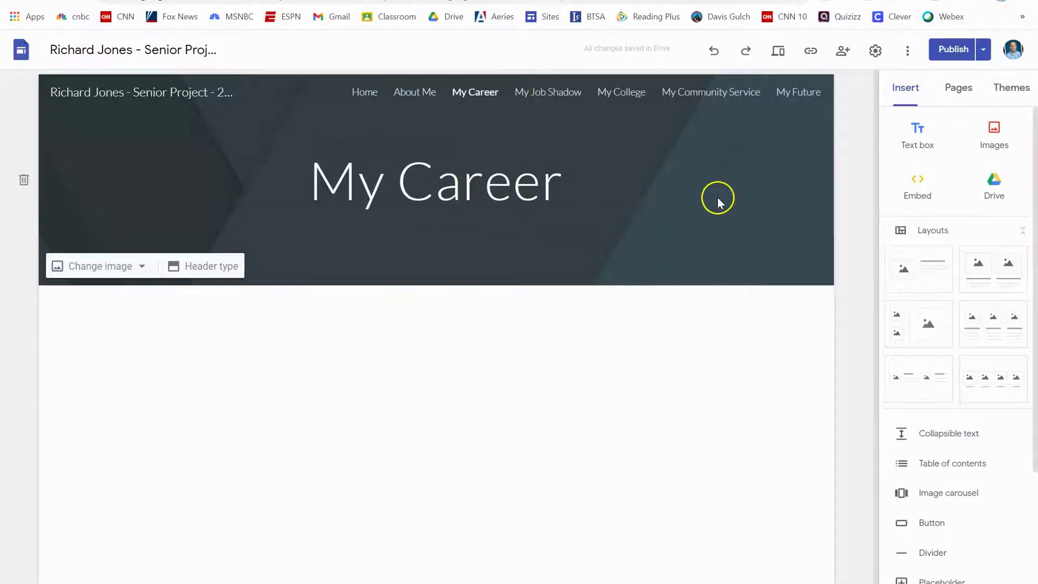
pyautogui.click(916, 140)
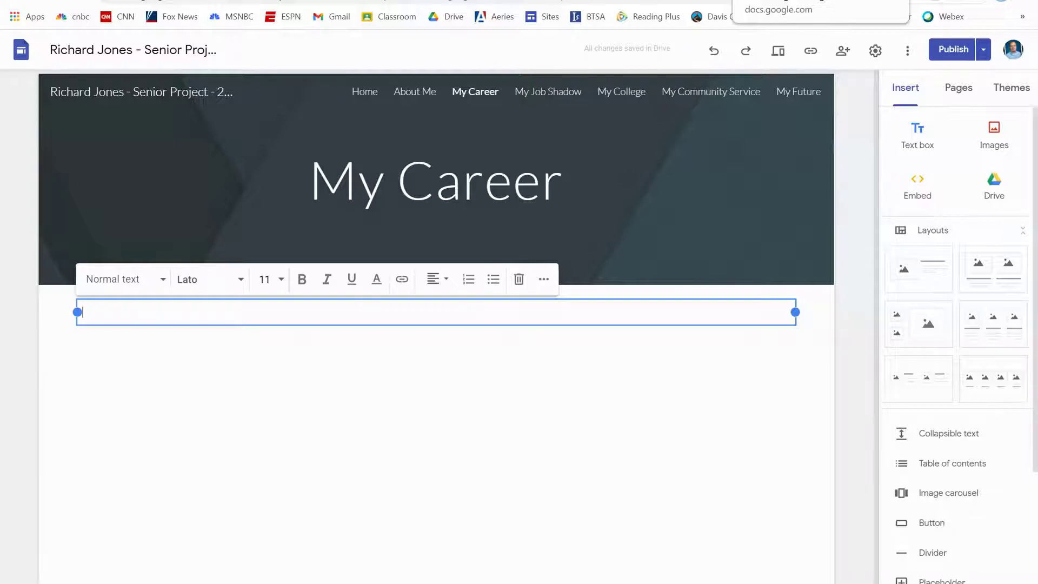
pyautogui.click(767, 1)
pyautogui.moveTo(438, 370); pyautogui.dragTo(268, 185)
pyautogui.hotkey('ctrl', 'c')
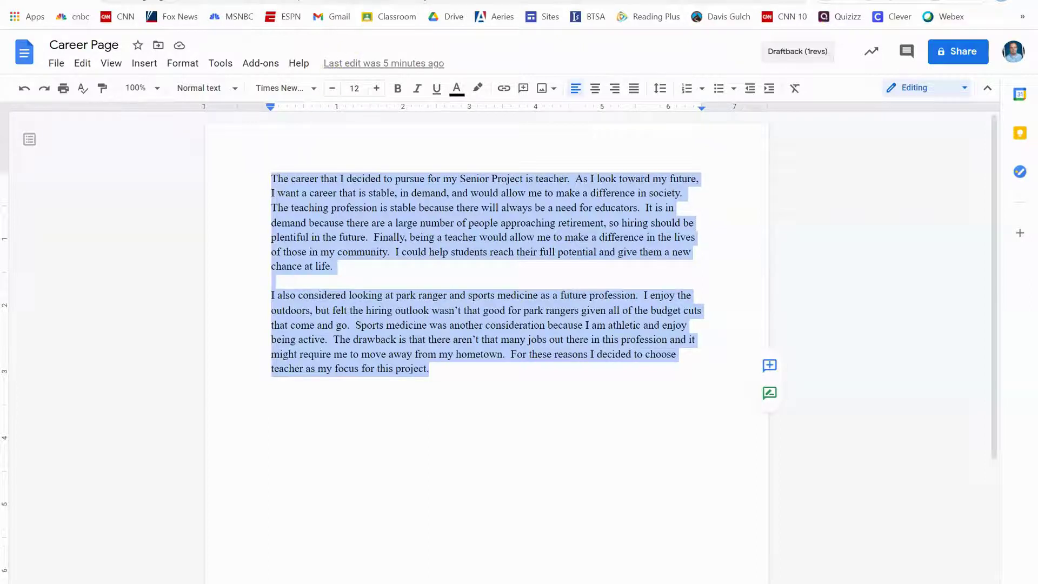
pyautogui.click(476, 1)
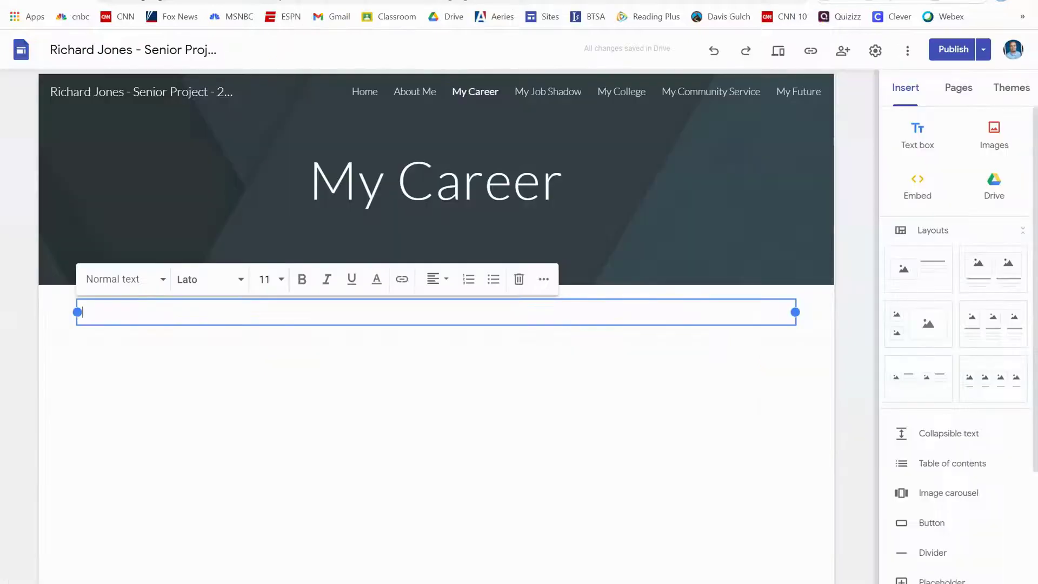
pyautogui.hotkey('ctrl', 'v')
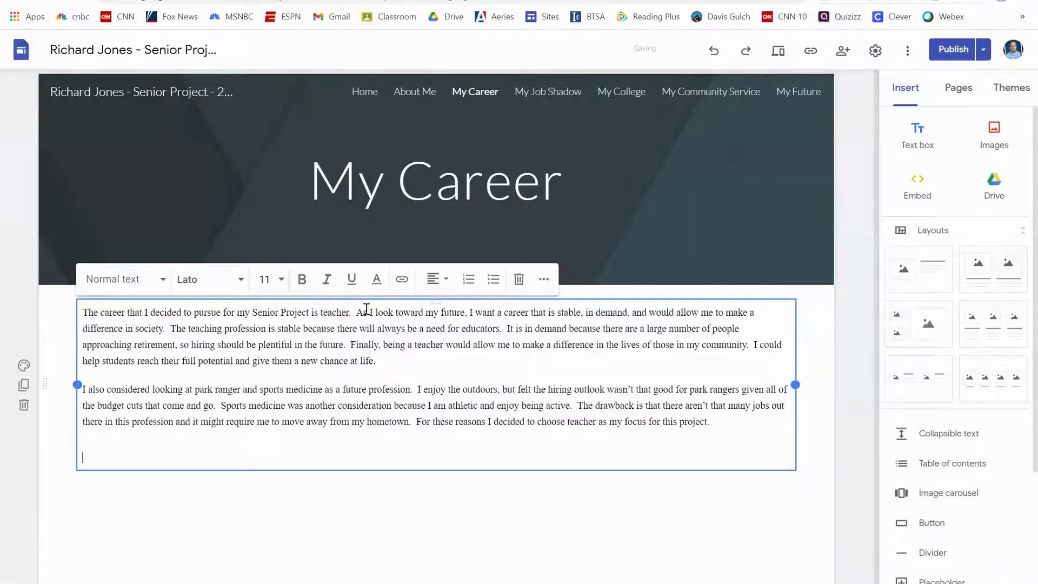
pyautogui.press('BackSpace')
pyautogui.press('BackSpace')
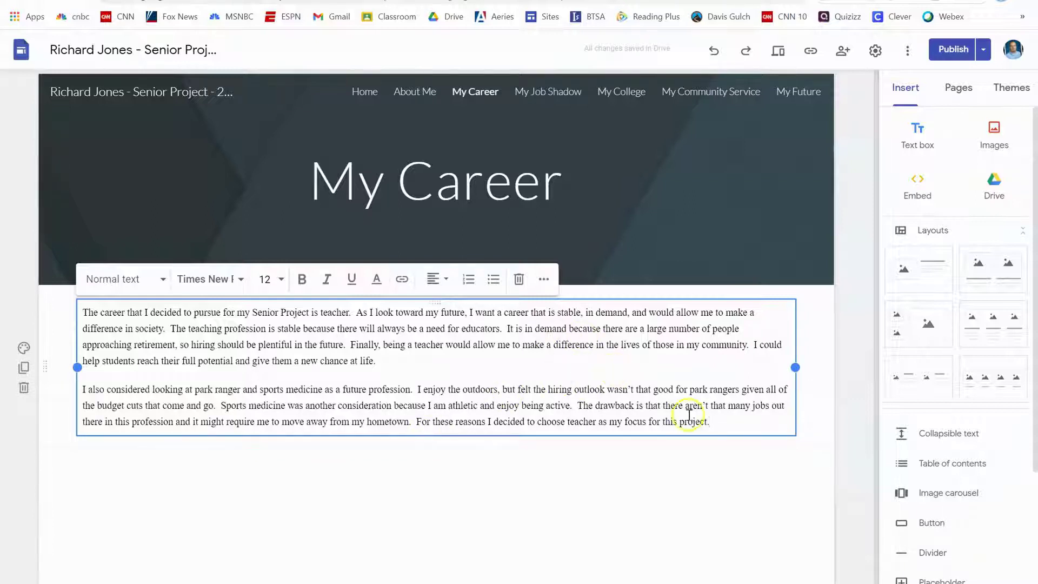
# Step: Justify both career paragraphs in the text box under the My Career header
pyautogui.click(436, 278)
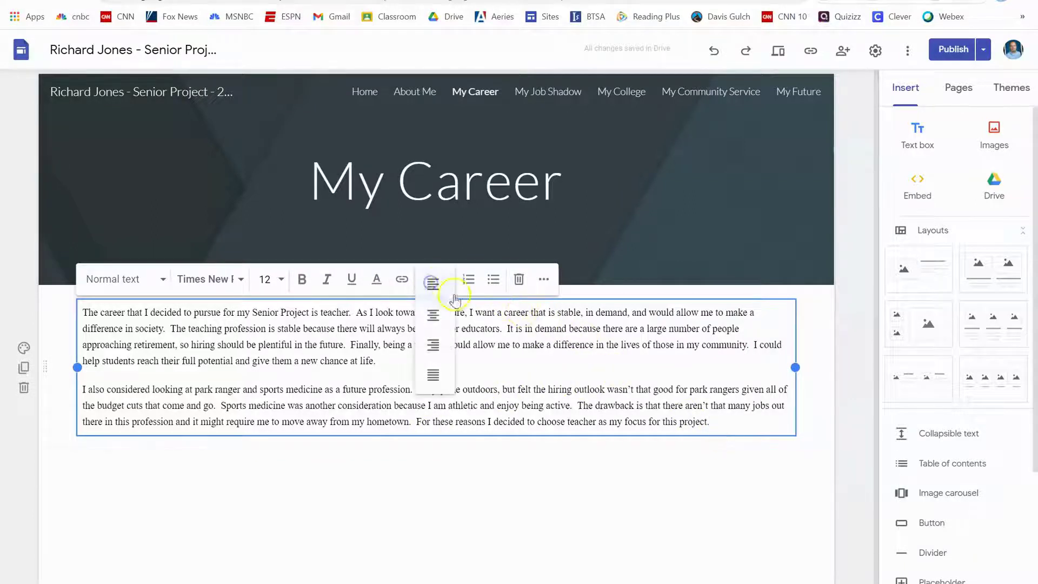
pyautogui.click(433, 375)
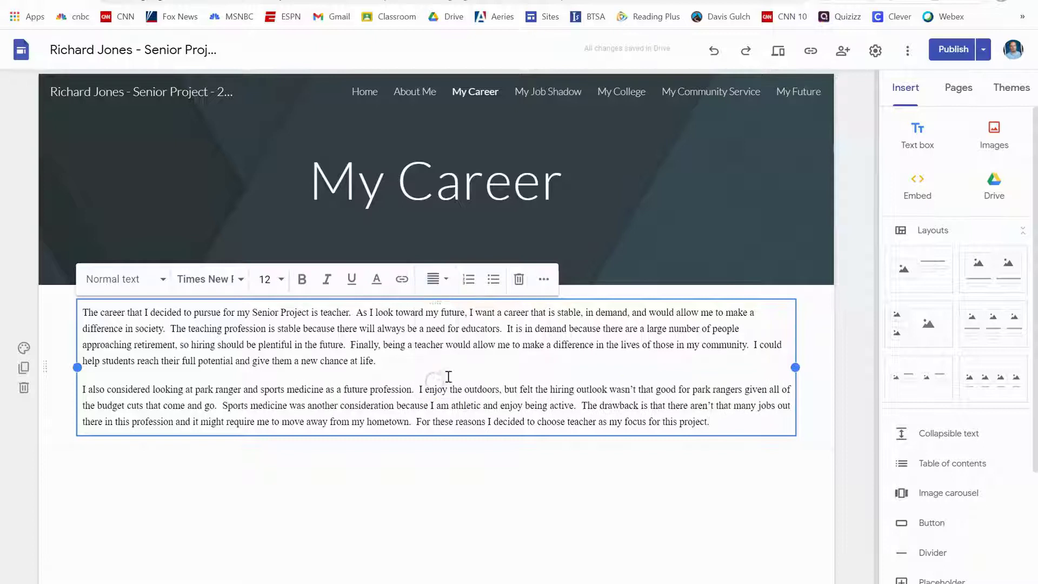
pyautogui.moveTo(552, 361); pyautogui.dragTo(56, 293)
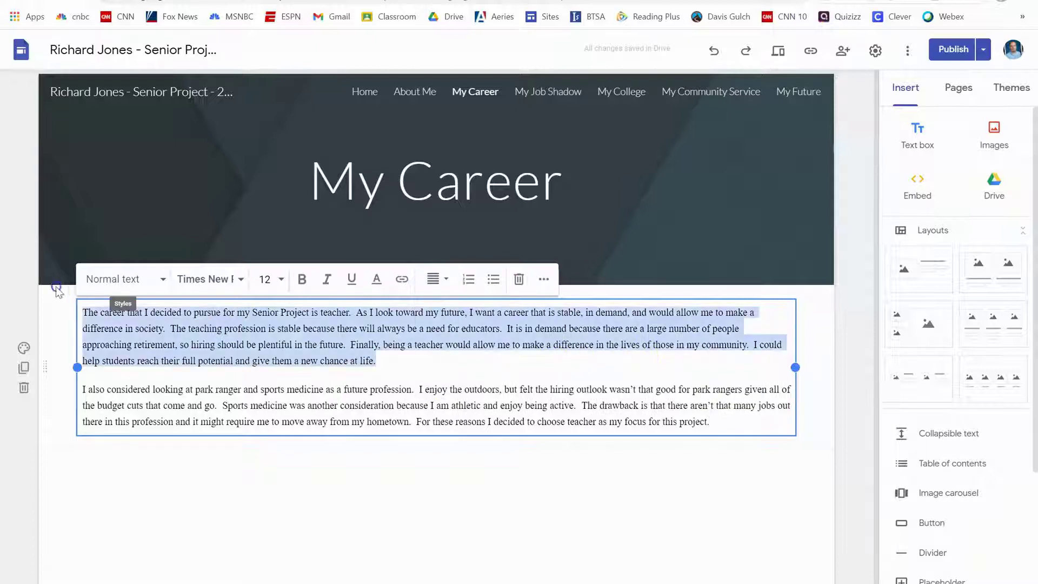
pyautogui.click(436, 278)
pyautogui.click(433, 374)
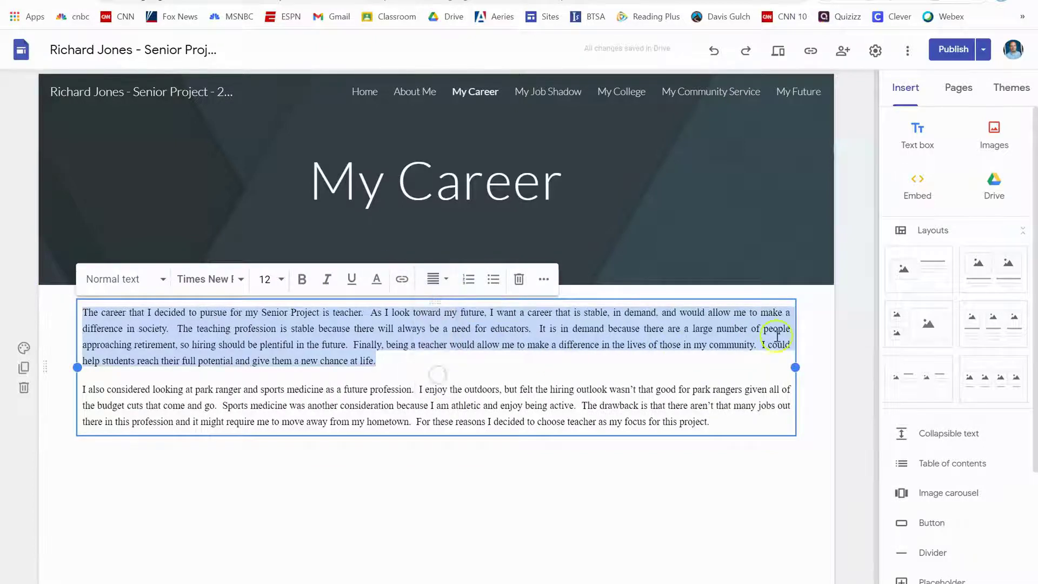
pyautogui.click(852, 327)
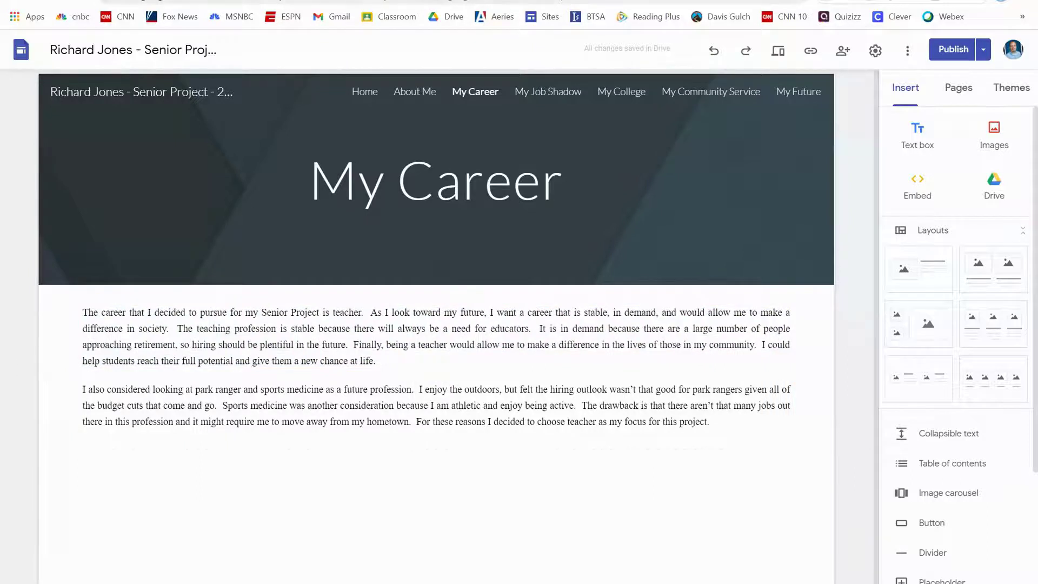
# Step: Review Step 2 of the instructions and insert a classroom photo of a teacher beside a screen from a Google image search for "teacher"
pyautogui.click(381, 4)
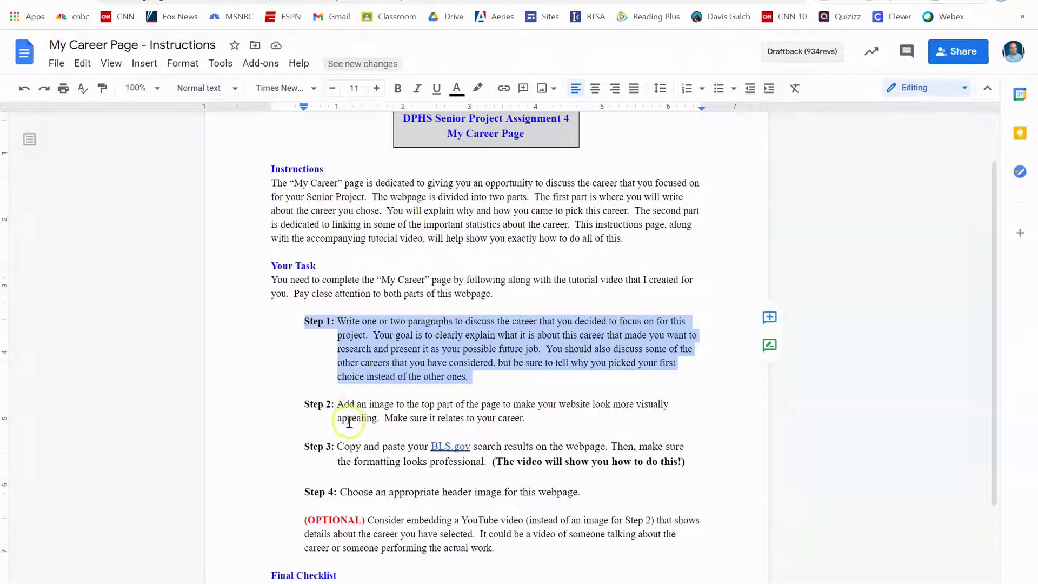
pyautogui.moveTo(336, 405); pyautogui.dragTo(530, 418)
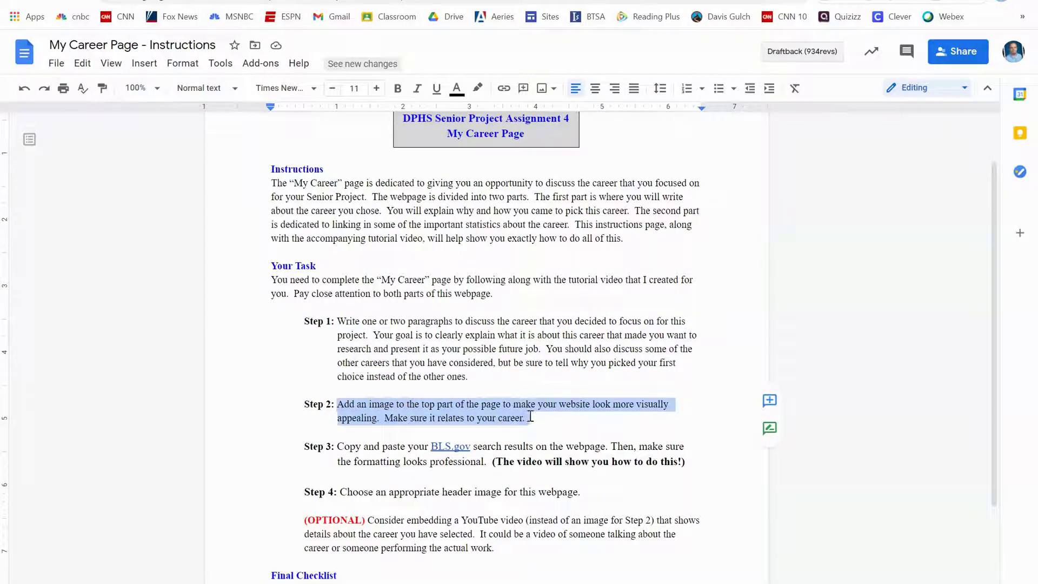
pyautogui.click(484, 3)
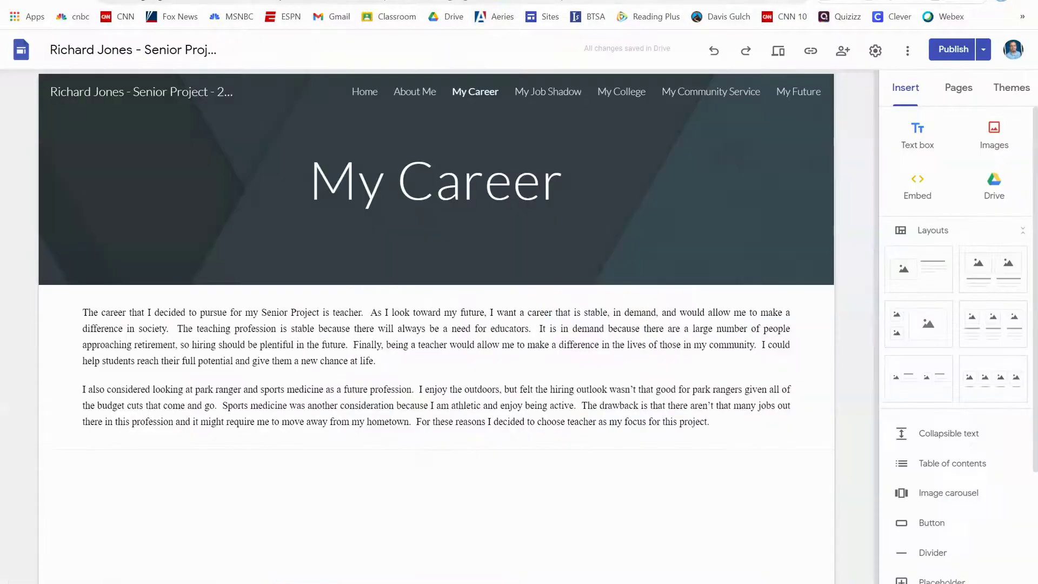
pyautogui.click(996, 137)
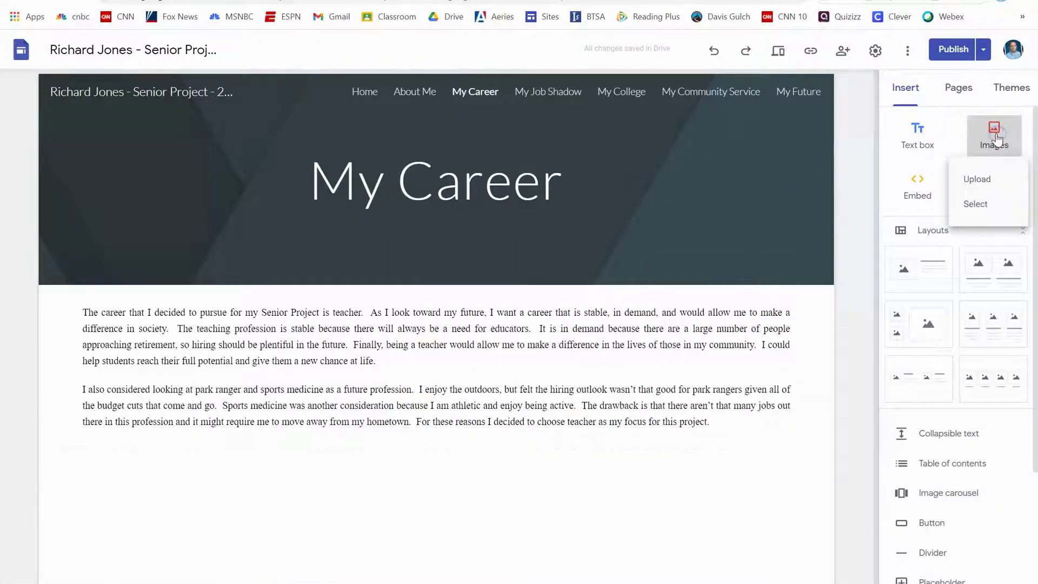
pyautogui.click(976, 204)
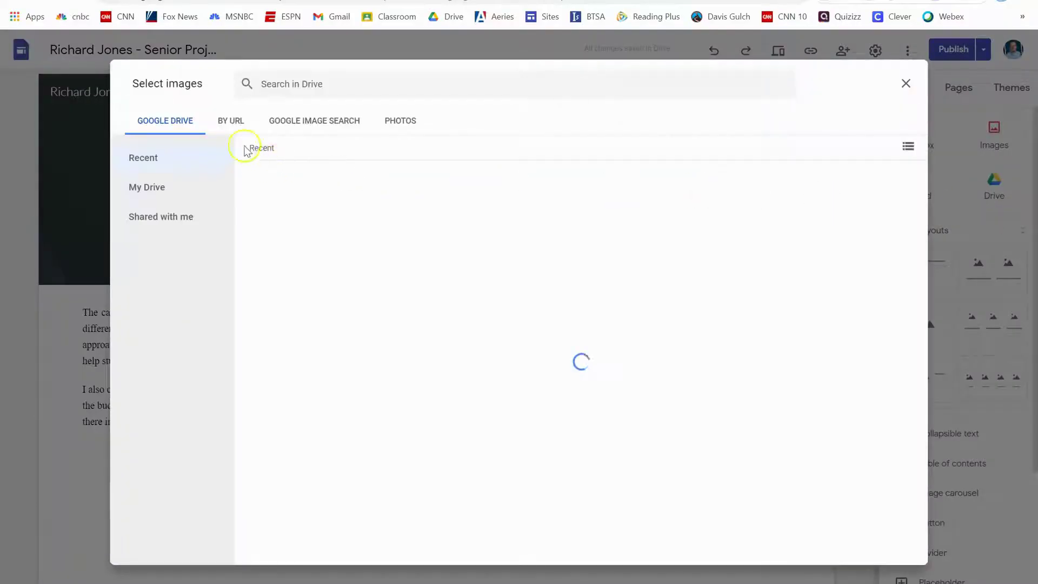
pyautogui.click(295, 121)
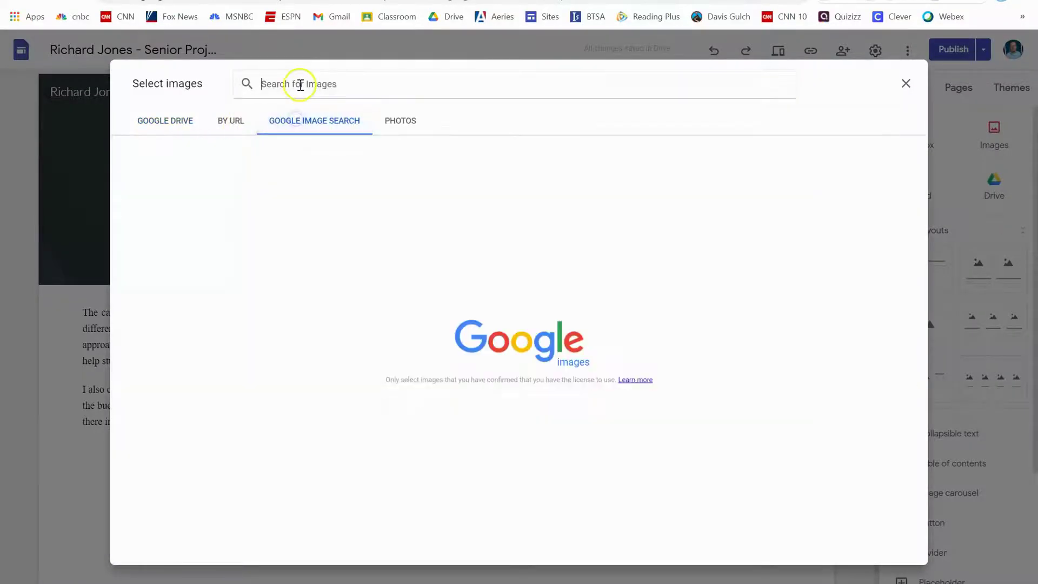
pyautogui.write('teacher')
pyautogui.press('Return')
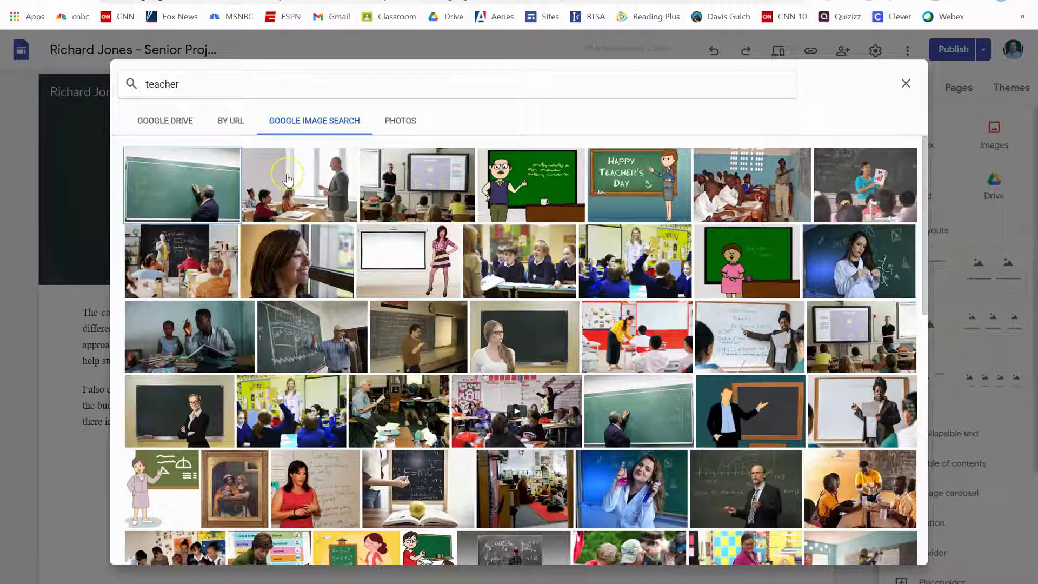
pyautogui.click(409, 187)
pyautogui.click(902, 549)
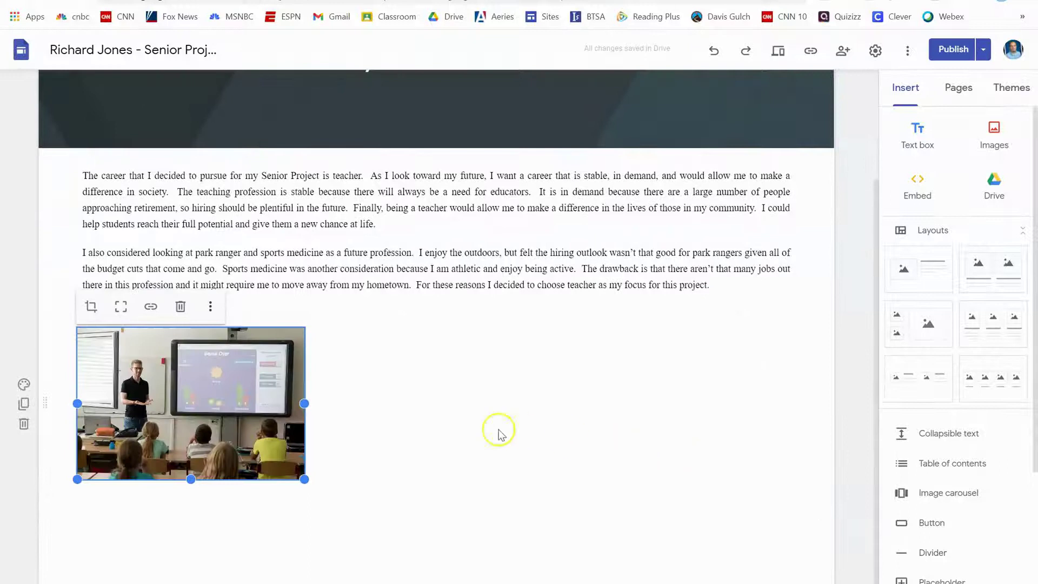
# Step: Narrow the career text box, place the classroom photo to its right, and enlarge the photo to about the text's height
pyautogui.moveTo(281, 417); pyautogui.dragTo(302, 343)
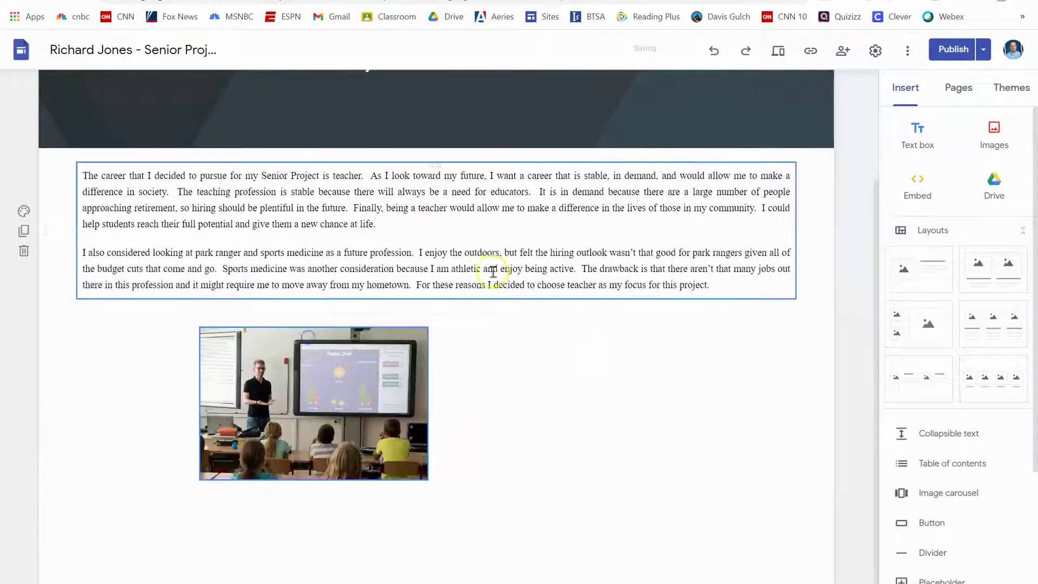
pyautogui.click(790, 215)
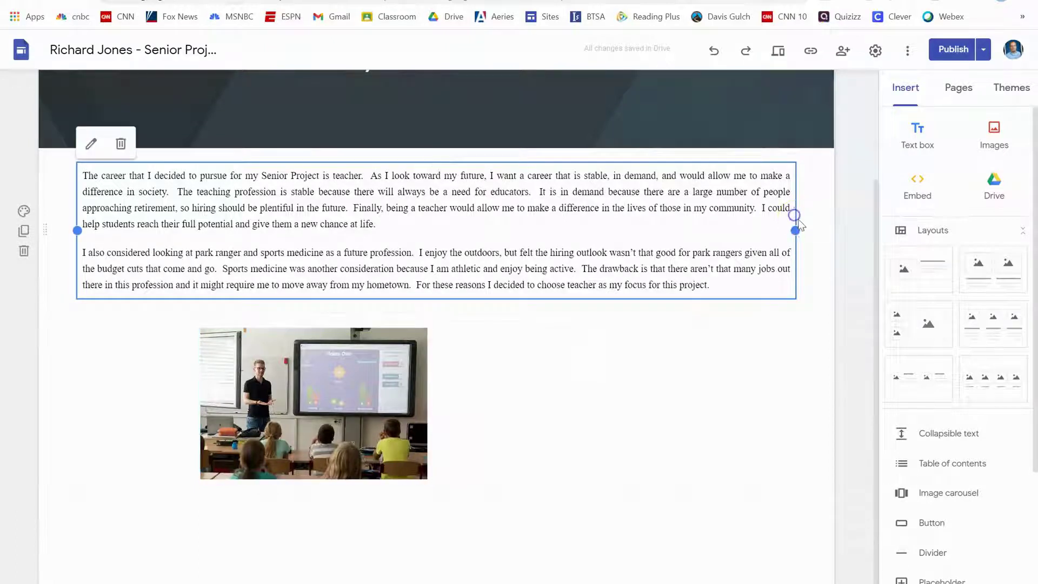
pyautogui.moveTo(795, 229); pyautogui.dragTo(470, 253)
pyautogui.moveTo(344, 460); pyautogui.dragTo(609, 209)
pyautogui.click(723, 406)
pyautogui.moveTo(733, 414); pyautogui.dragTo(795, 468)
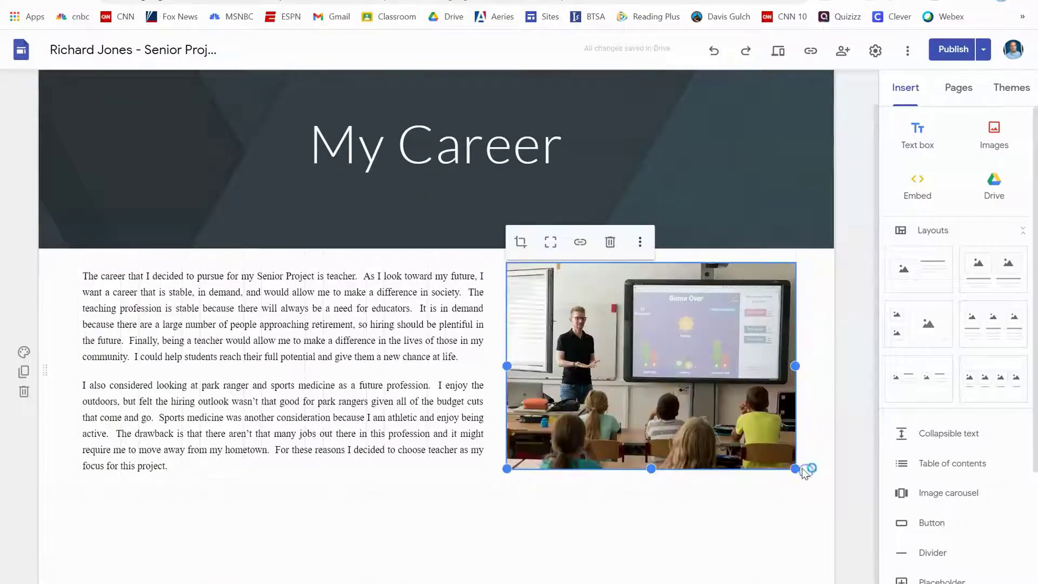
pyautogui.click(862, 427)
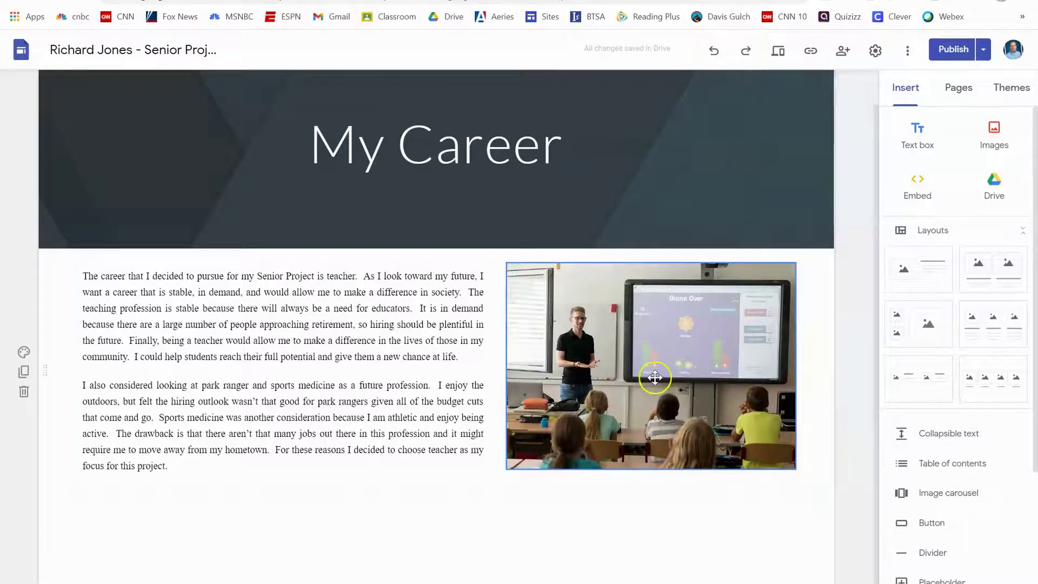
# Step: Review the optional YouTube video suggestion in the instructions document and compare it with the photo on the My Career page
pyautogui.click(359, 1)
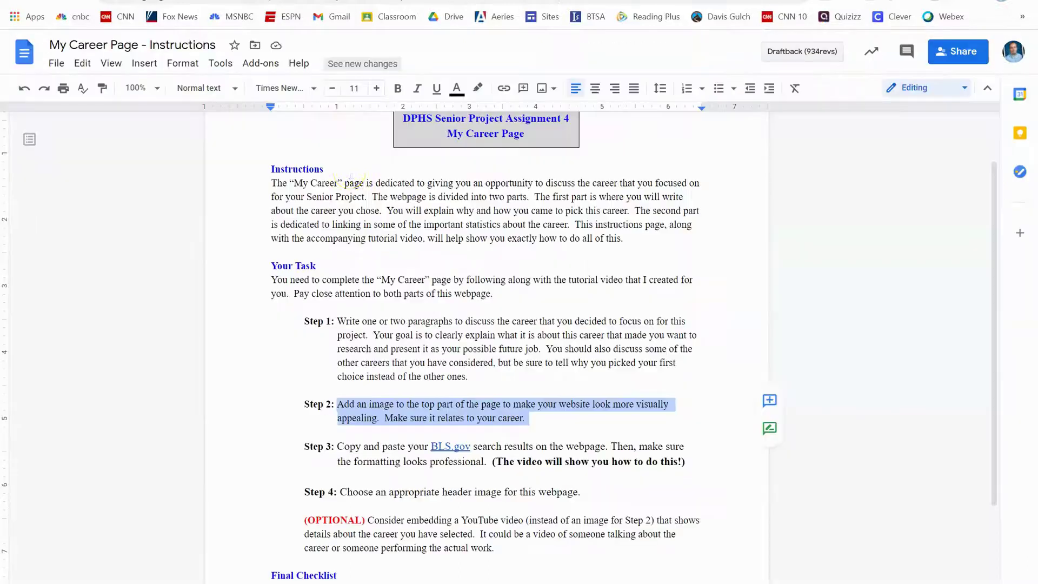
pyautogui.moveTo(304, 520); pyautogui.dragTo(511, 548)
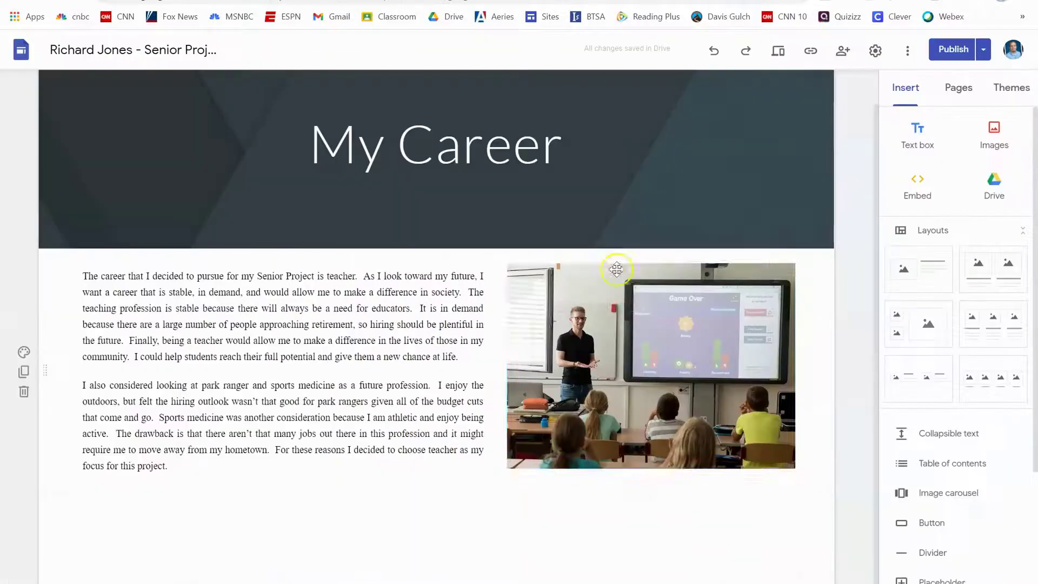
pyautogui.click(643, 338)
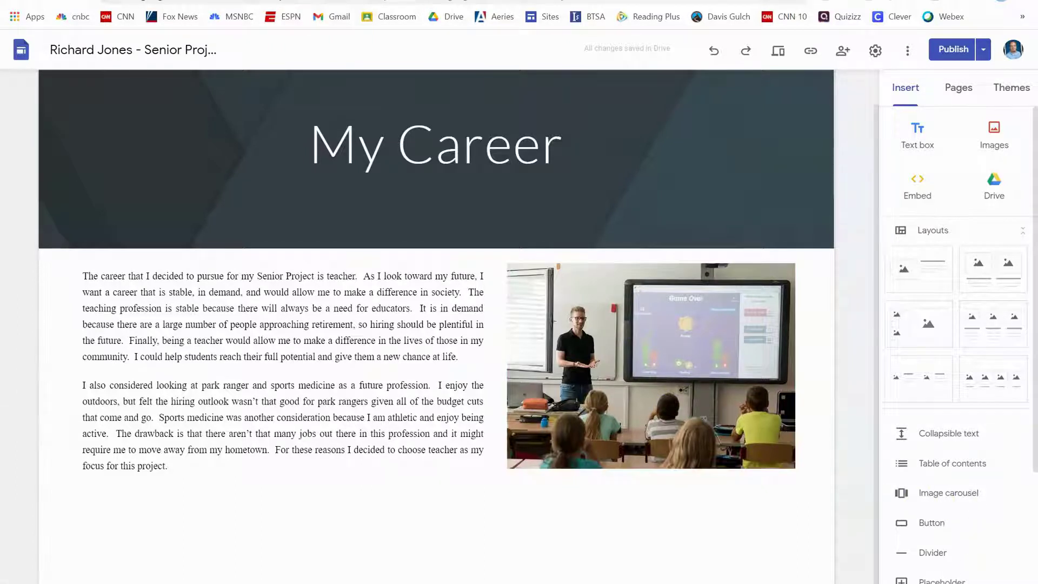
pyautogui.click(690, 413)
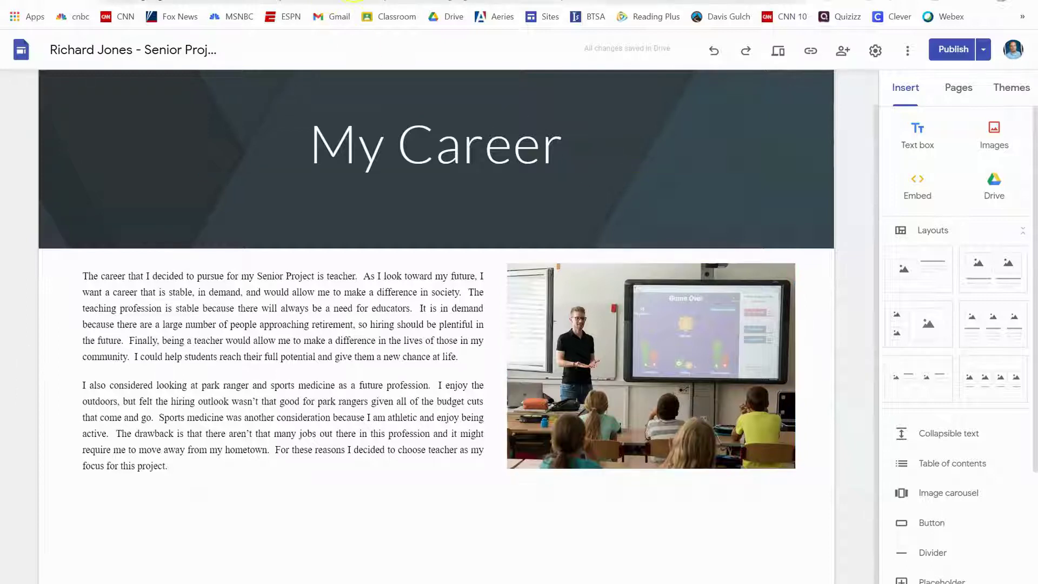
# Step: Review Step 3 of the instructions document about copying BLS.gov search results onto the webpage
pyautogui.click(323, 1)
pyautogui.moveTo(302, 446); pyautogui.dragTo(711, 462)
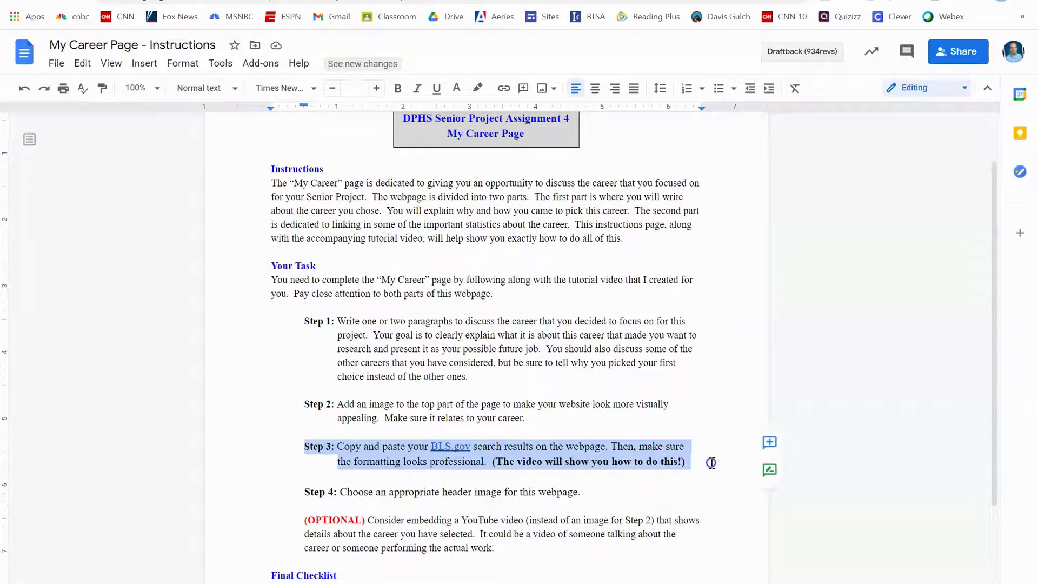
pyautogui.click(491, 467)
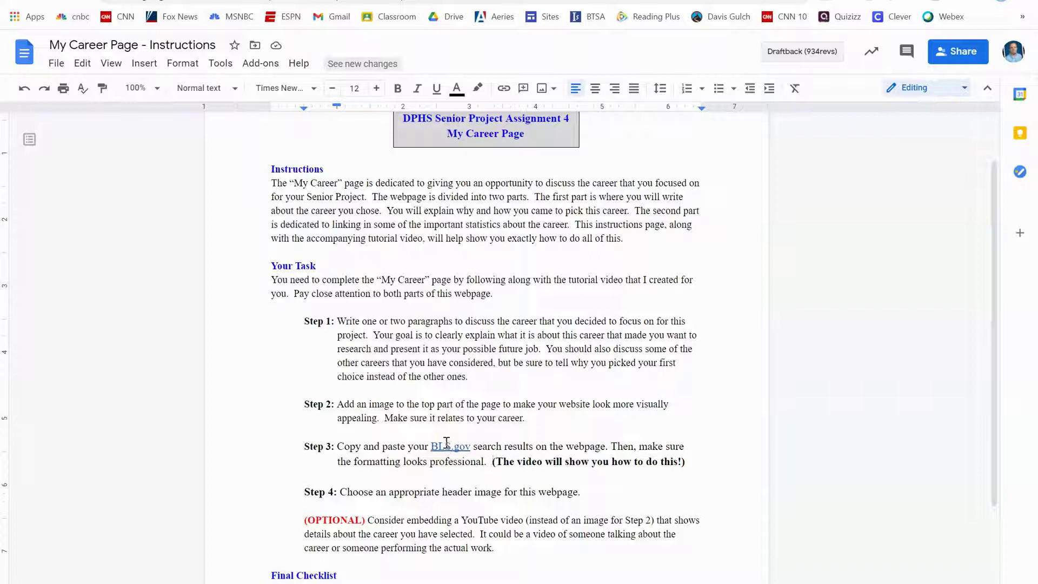
# Step: Follow the BLS.gov link in Step 3, search the site for "teacher", and open the High School Teachers result
pyautogui.click(449, 446)
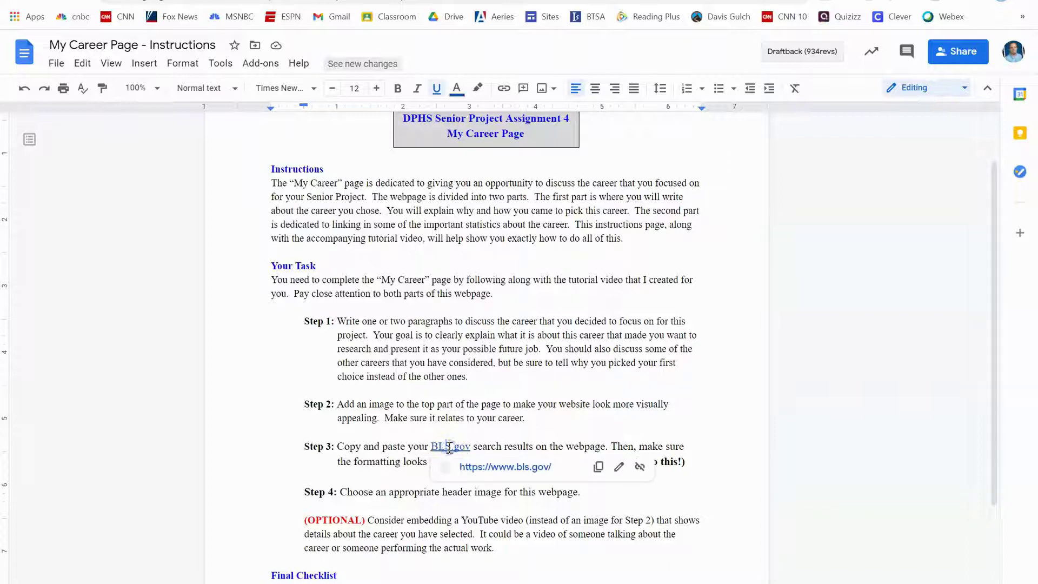
pyautogui.click(487, 466)
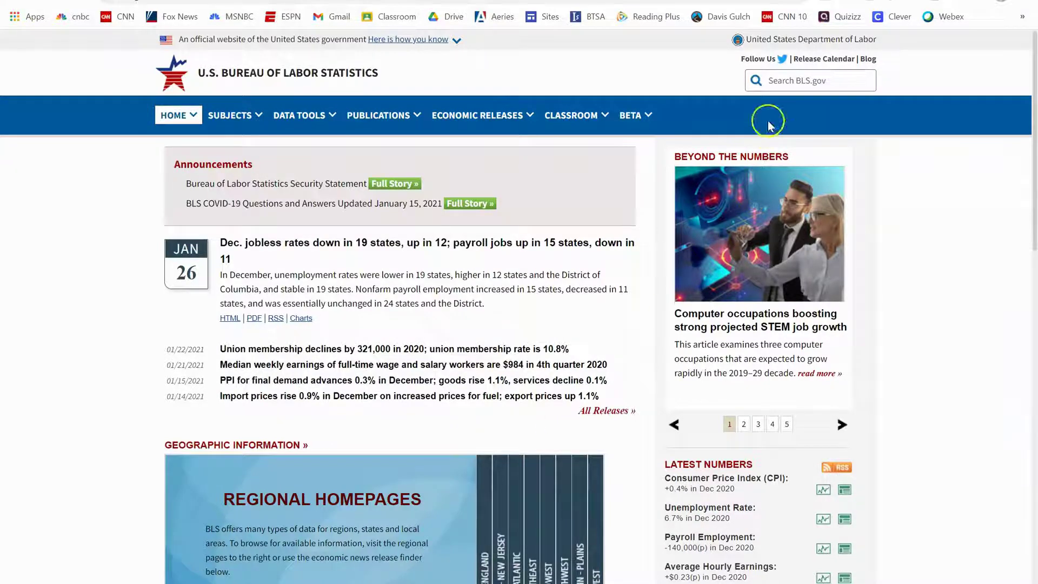
pyautogui.click(784, 80)
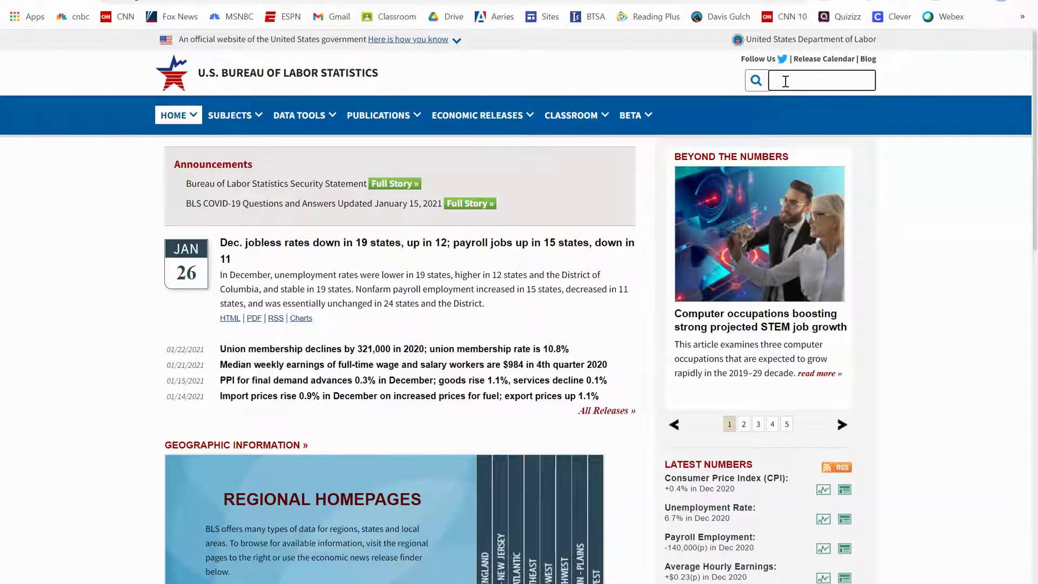
pyautogui.click(785, 81)
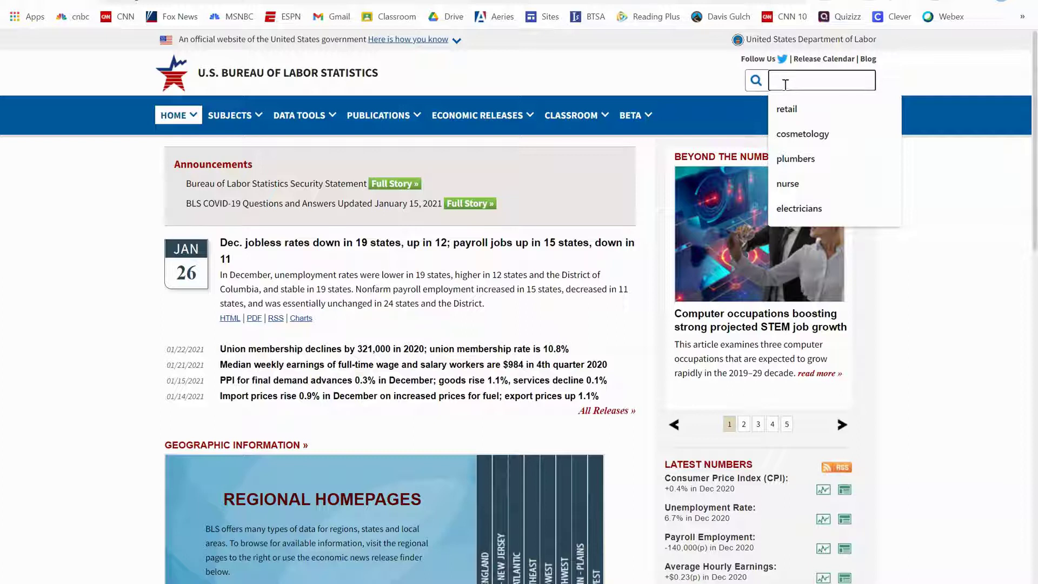
pyautogui.write('ta')
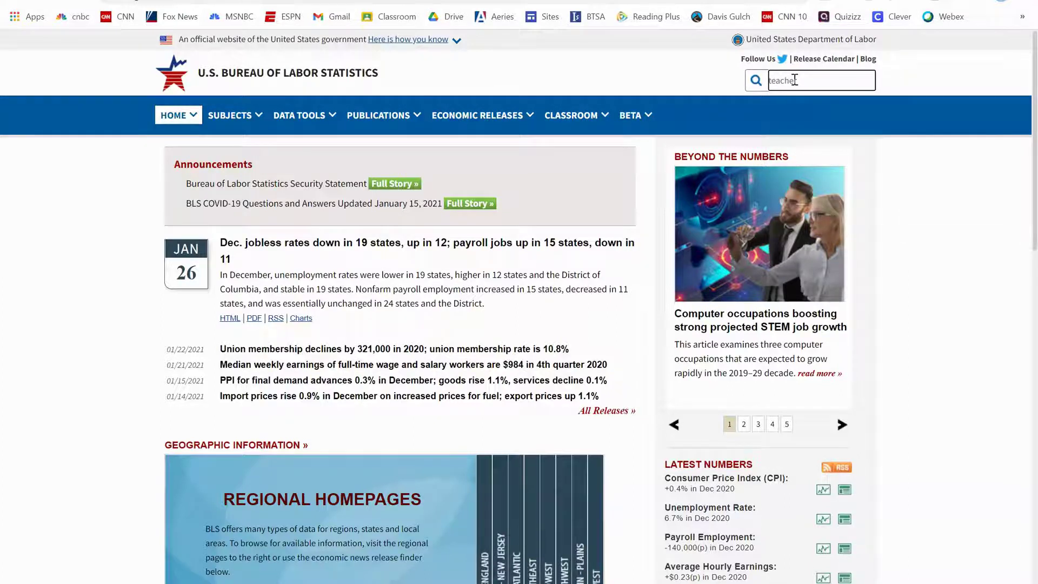
pyautogui.write('acher')
pyautogui.press('Return')
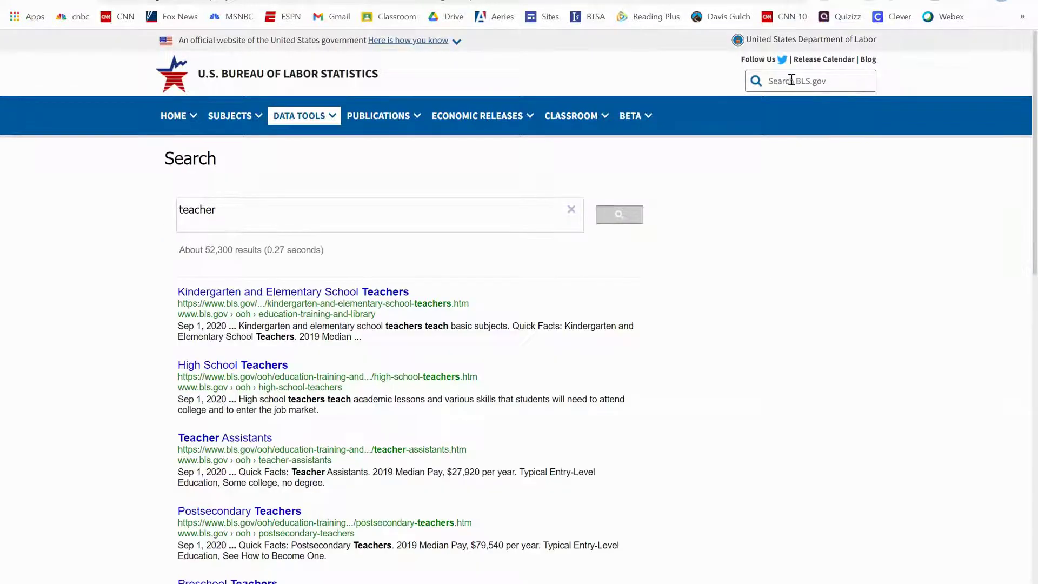
pyautogui.click(255, 367)
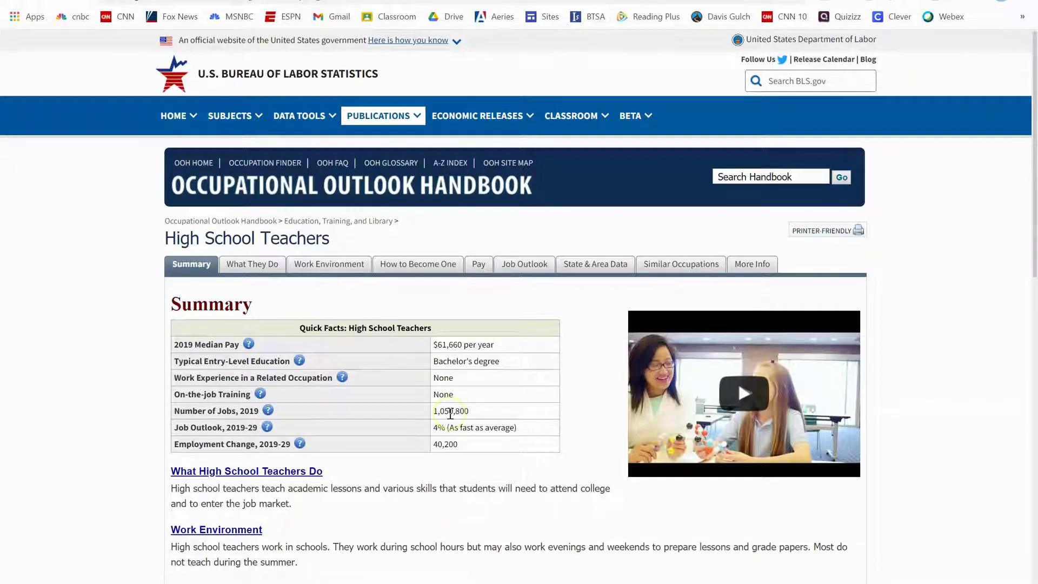
# Step: Review the job outlook, employment change and entry-level education in the High School Teachers Quick Facts table
pyautogui.doubleClick(439, 427)
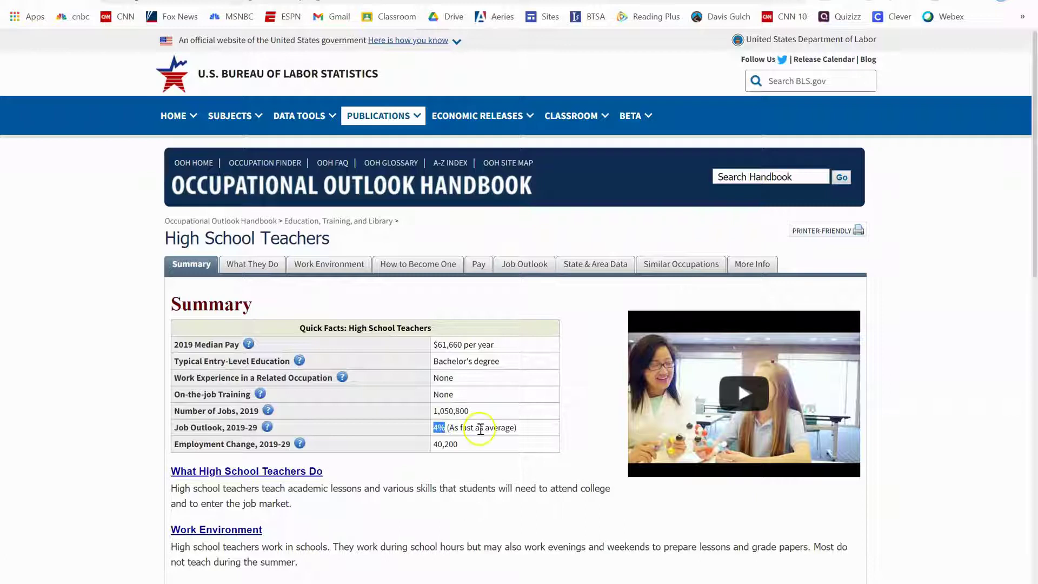
pyautogui.doubleClick(444, 444)
pyautogui.click(458, 446)
pyautogui.moveTo(432, 360); pyautogui.dragTo(502, 363)
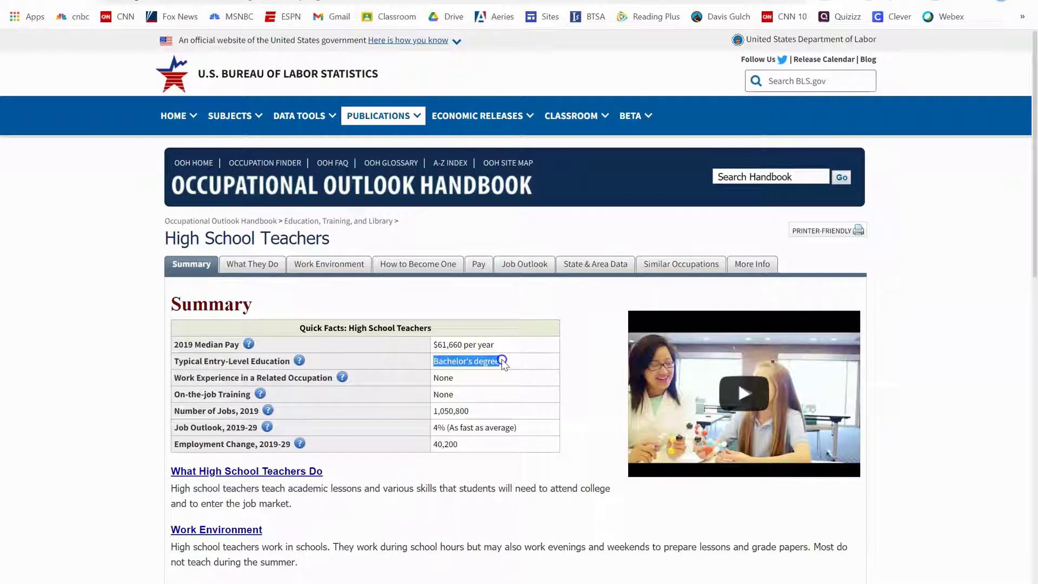
pyautogui.rightClick(489, 359)
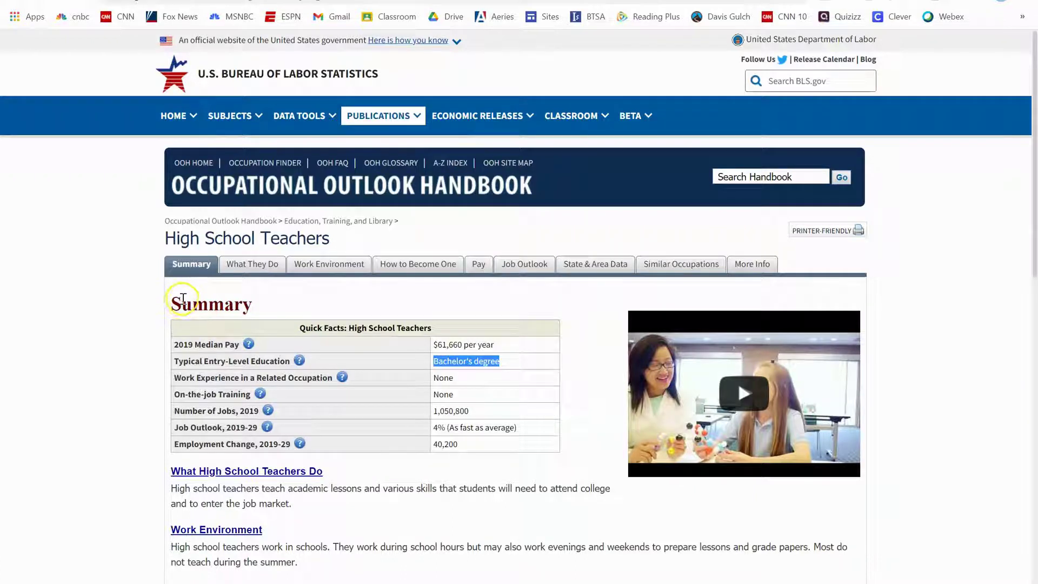
# Step: Copy the BLS content from the Summary heading through Job Outlook into a new text box beneath the career text and photo on My Career
pyautogui.moveTo(177, 302); pyautogui.dragTo(388, 381)
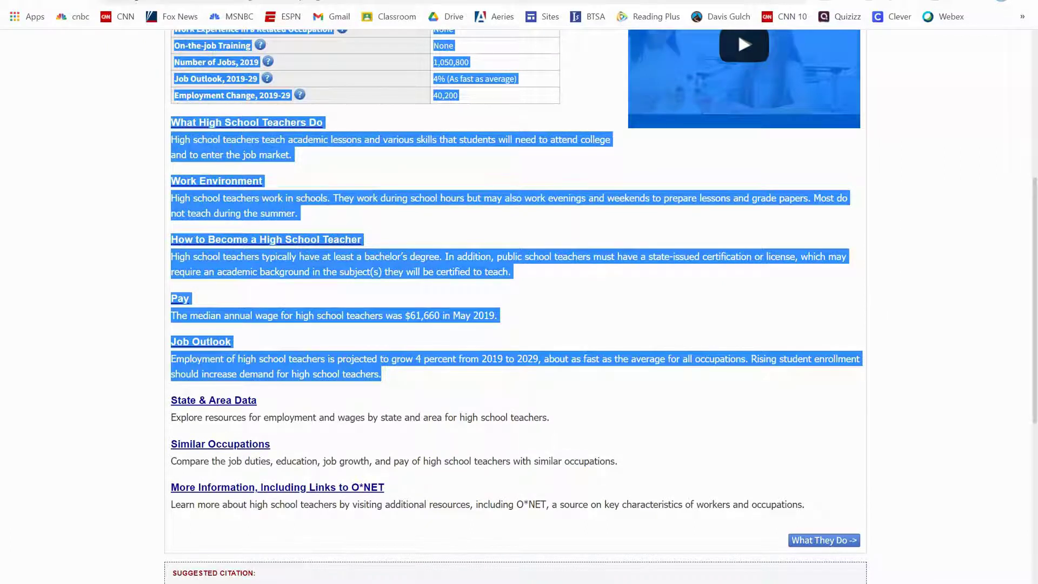
pyautogui.hotkey('ctrl', 'Tab')
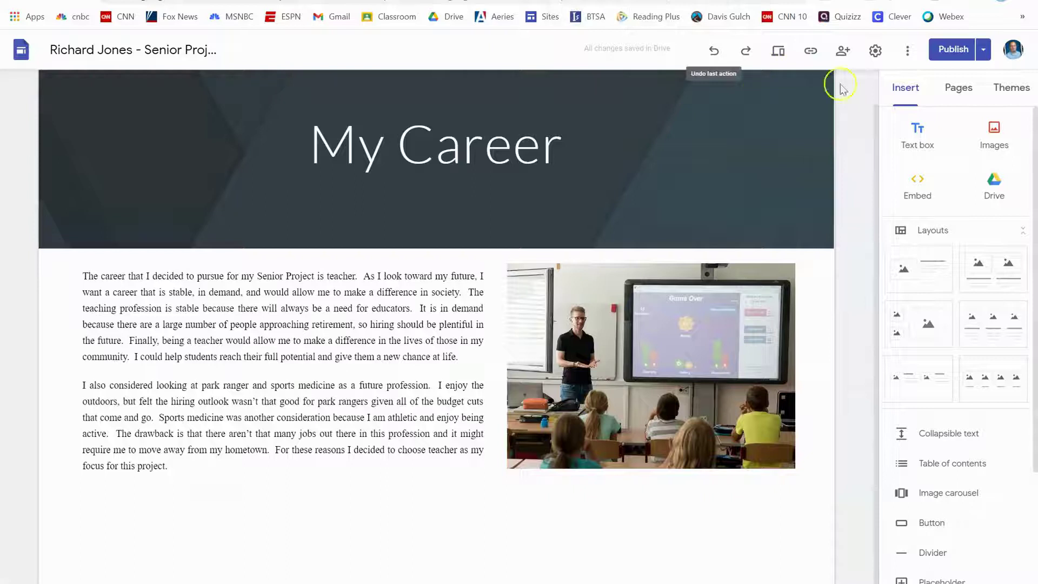
pyautogui.click(917, 141)
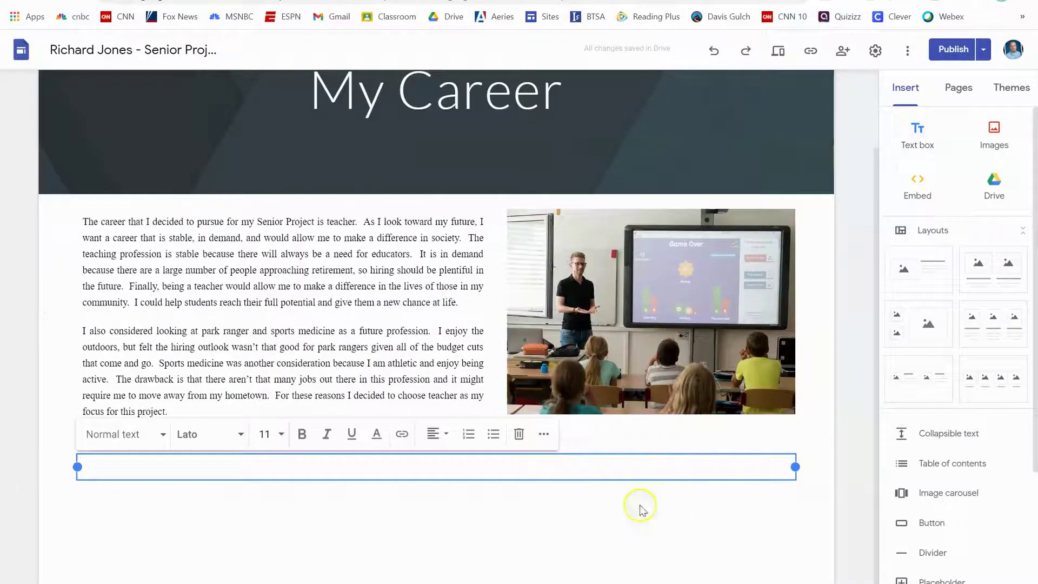
pyautogui.hotkey('ctrl', 'v')
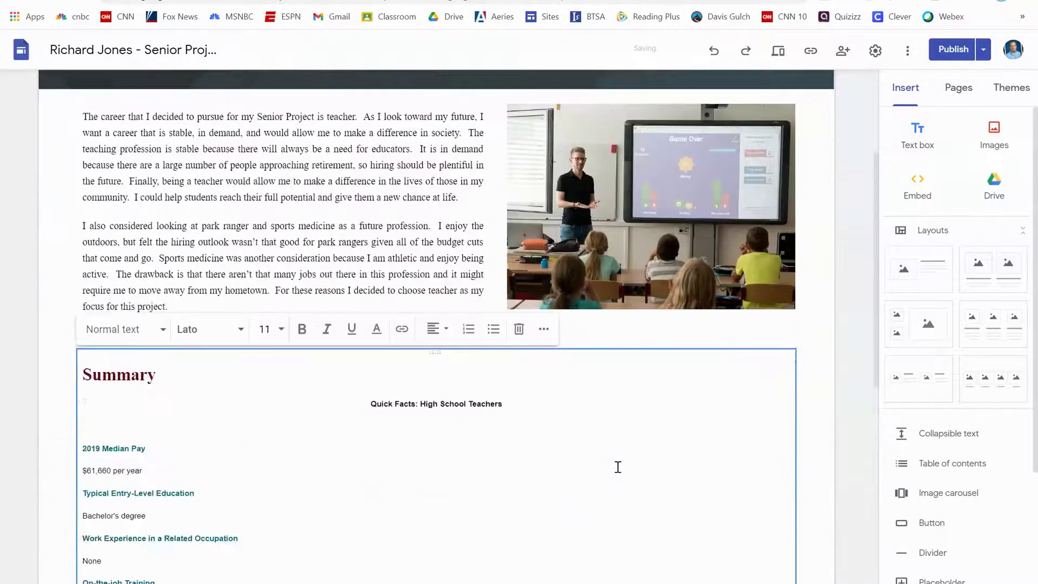
pyautogui.click(486, 435)
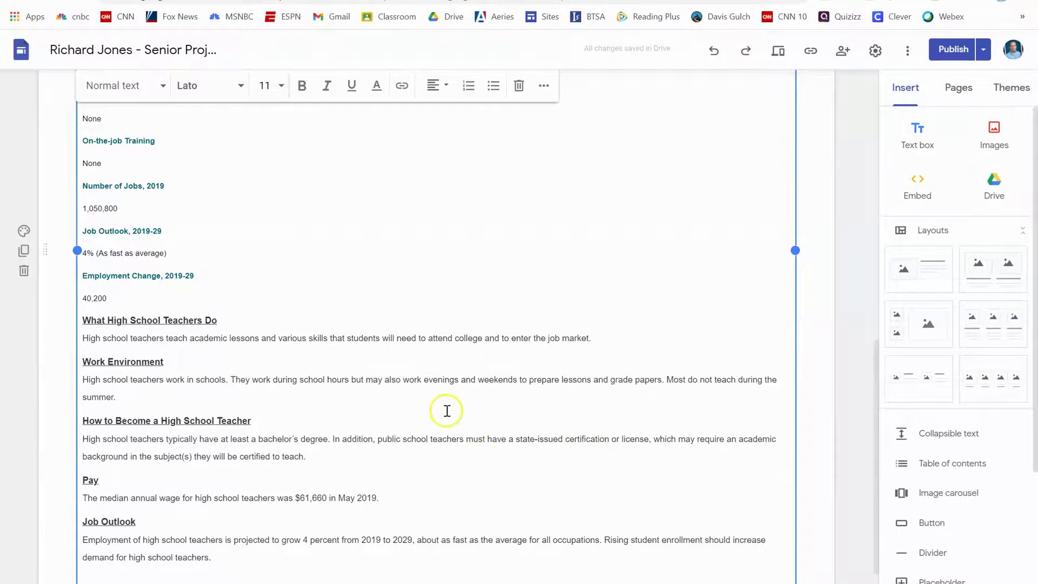
# Step: Delete the "Quick Facts: High School Teachers" line and the empty lines between the Summary heading and 2019 Median Pay
pyautogui.scroll(6, 447, 408)
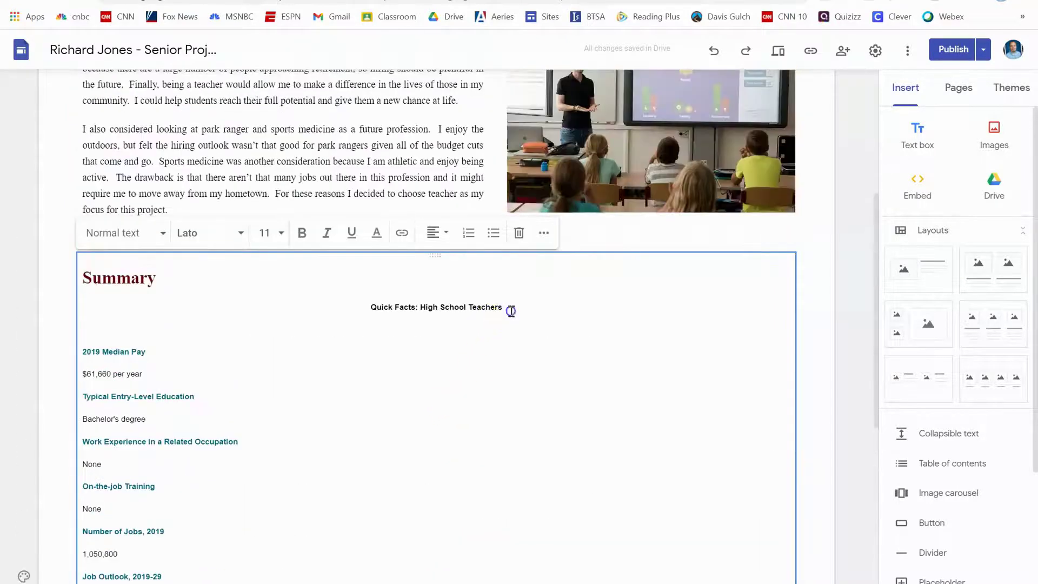
pyautogui.click(377, 316)
pyautogui.moveTo(368, 309); pyautogui.dragTo(508, 306)
pyautogui.press('BackSpace')
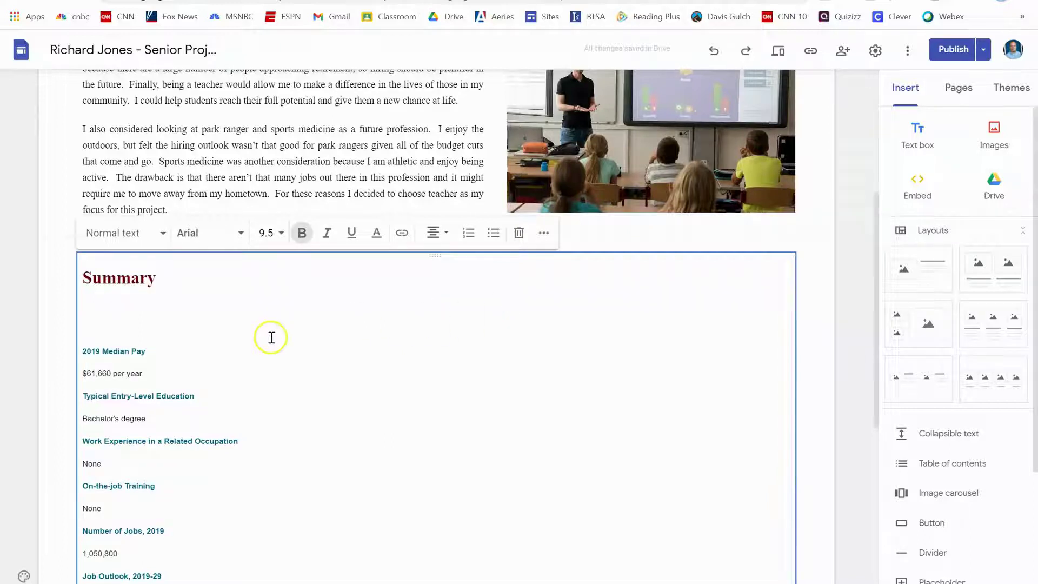
pyautogui.click(193, 332)
pyautogui.press('BackSpace')
pyautogui.press('BackSpace')
pyautogui.click(86, 312)
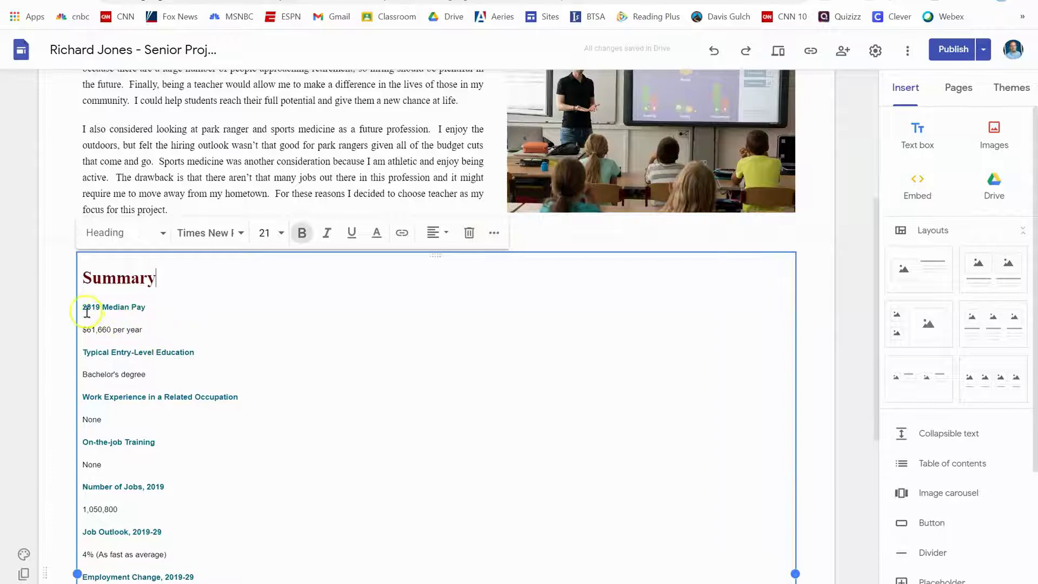
# Step: Format all pasted BLS text from 2019 Median Pay through Job Outlook as Arial, size 12
pyautogui.moveTo(83, 304); pyautogui.dragTo(377, 483)
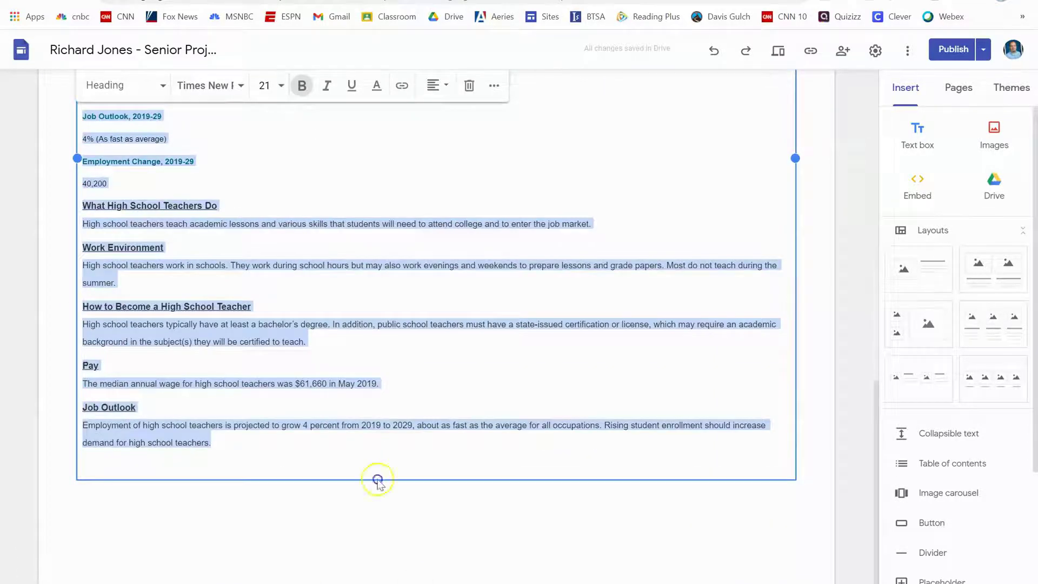
pyautogui.click(225, 85)
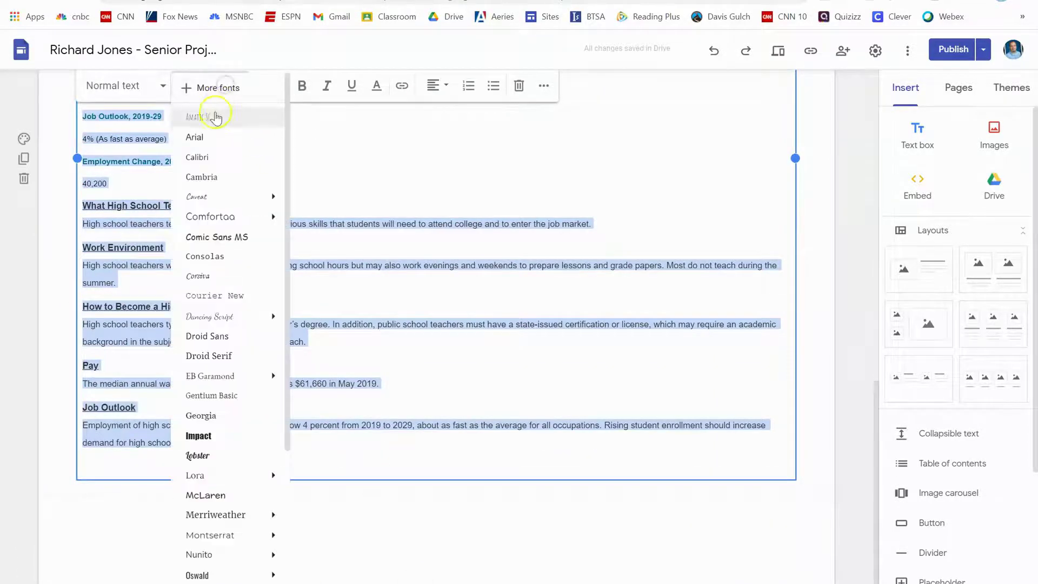
pyautogui.click(201, 138)
pyautogui.click(280, 85)
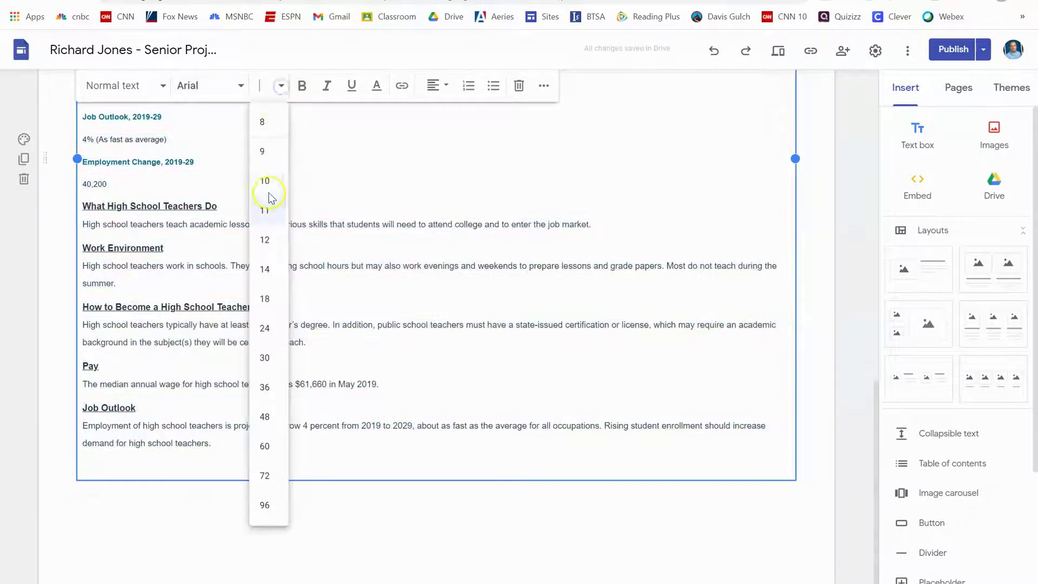
pyautogui.click(264, 239)
pyautogui.click(299, 158)
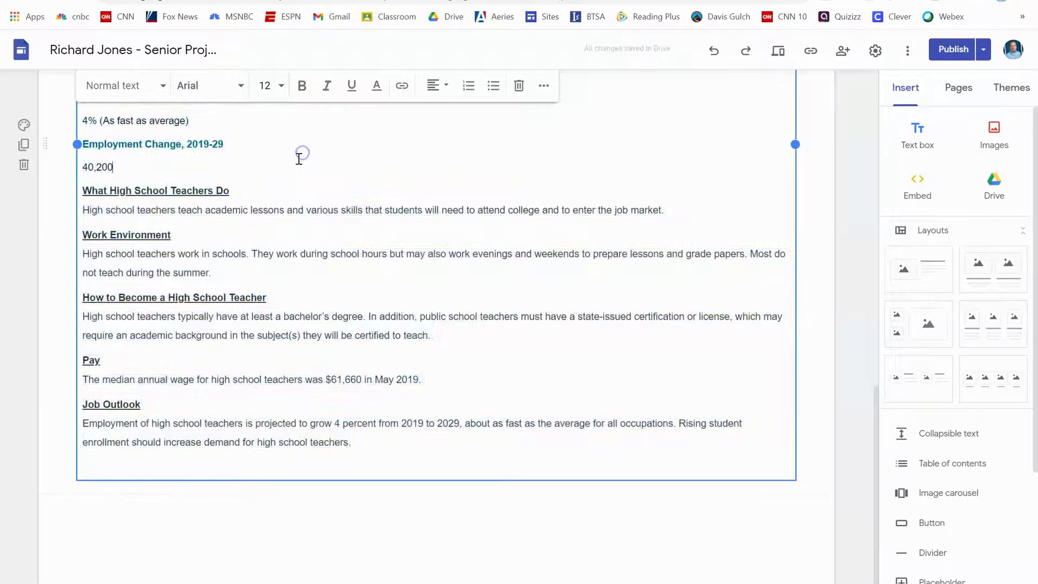
pyautogui.scroll(8, 299, 159)
pyautogui.scroll(-3, 269, 292)
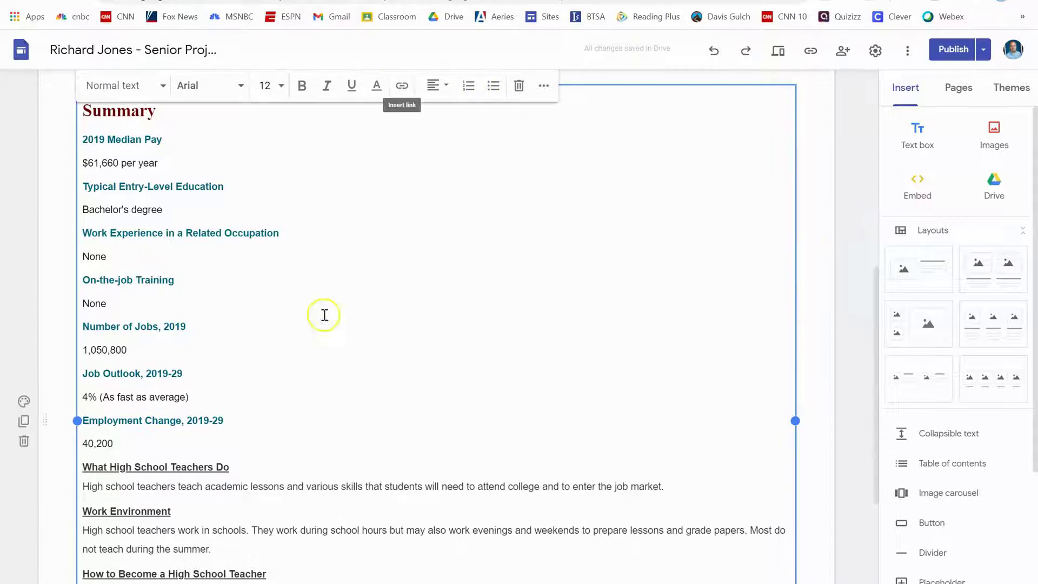
pyautogui.scroll(3, 212, 306)
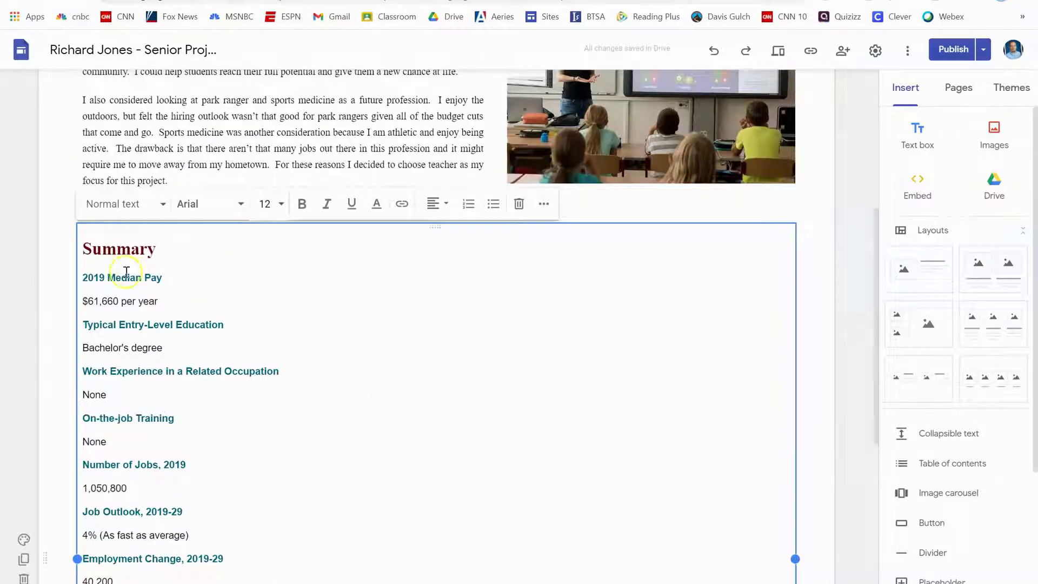
# Step: Set the background of the Summary section to Emphasis 1
pyautogui.click(844, 302)
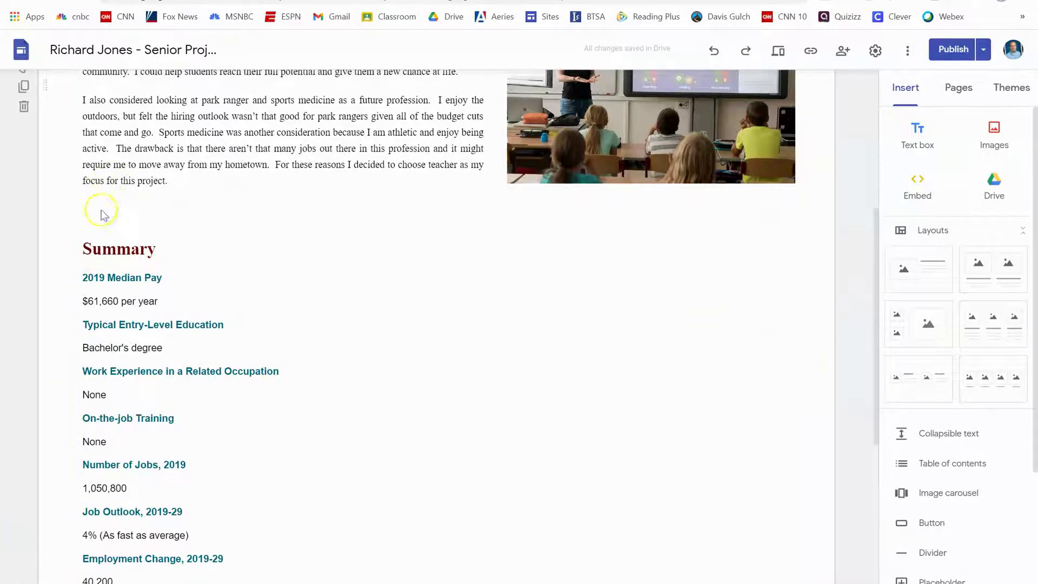
pyautogui.scroll(3, 238, 227)
pyautogui.scroll(-3, 246, 241)
pyautogui.scroll(4, 249, 239)
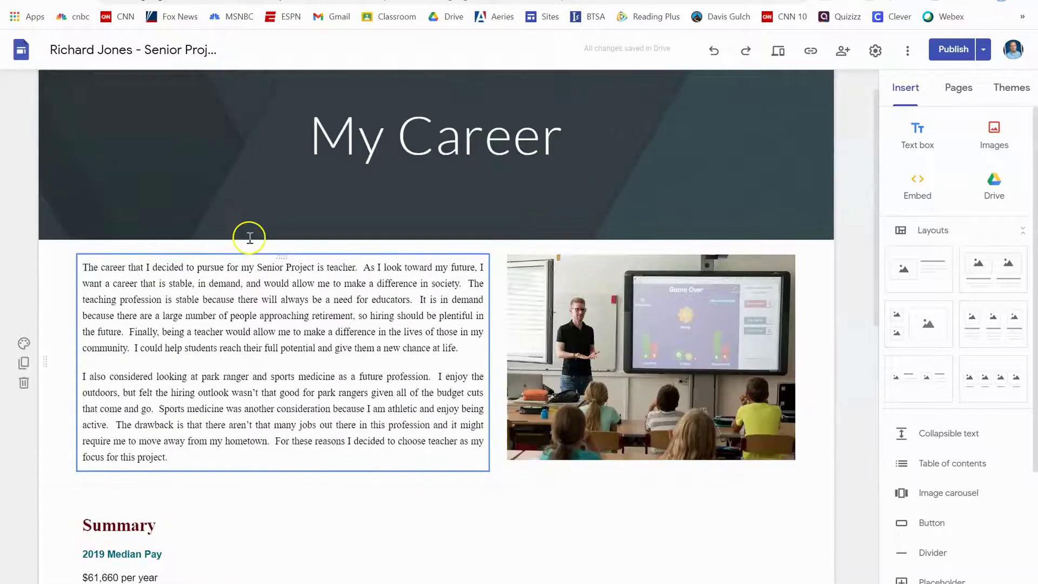
pyautogui.scroll(-5, 249, 239)
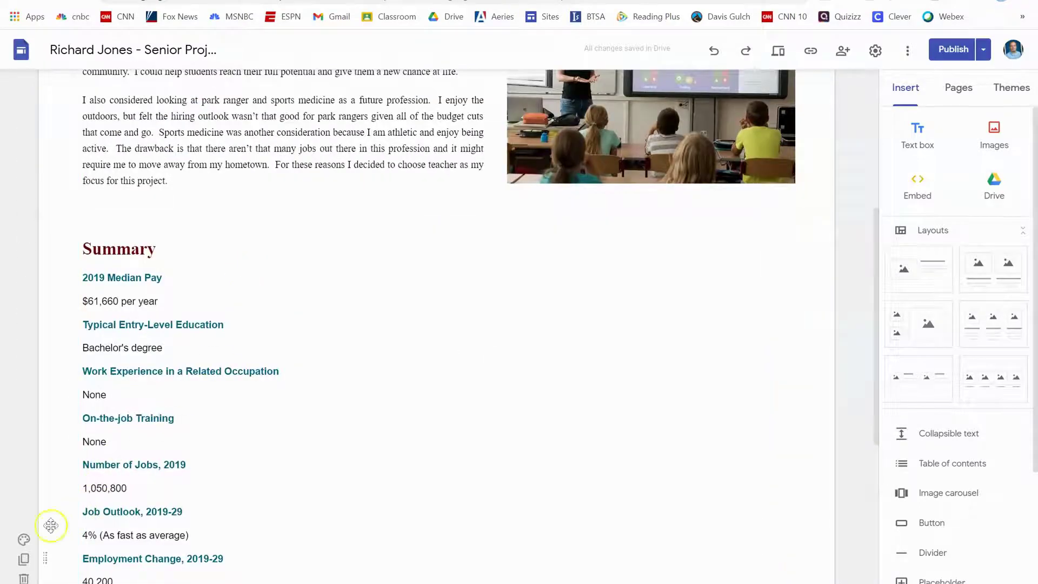
pyautogui.click(25, 539)
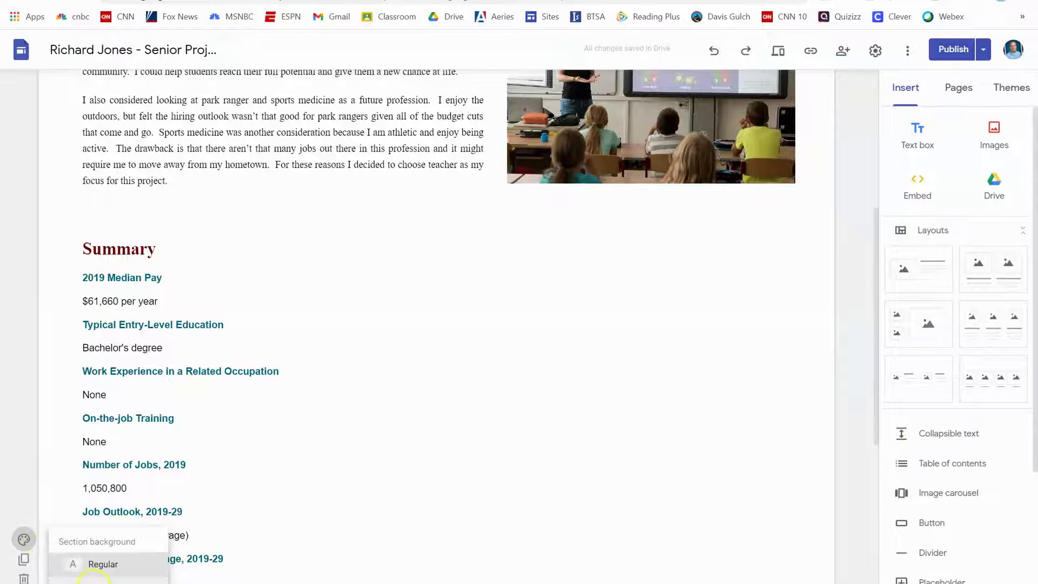
pyautogui.click(96, 579)
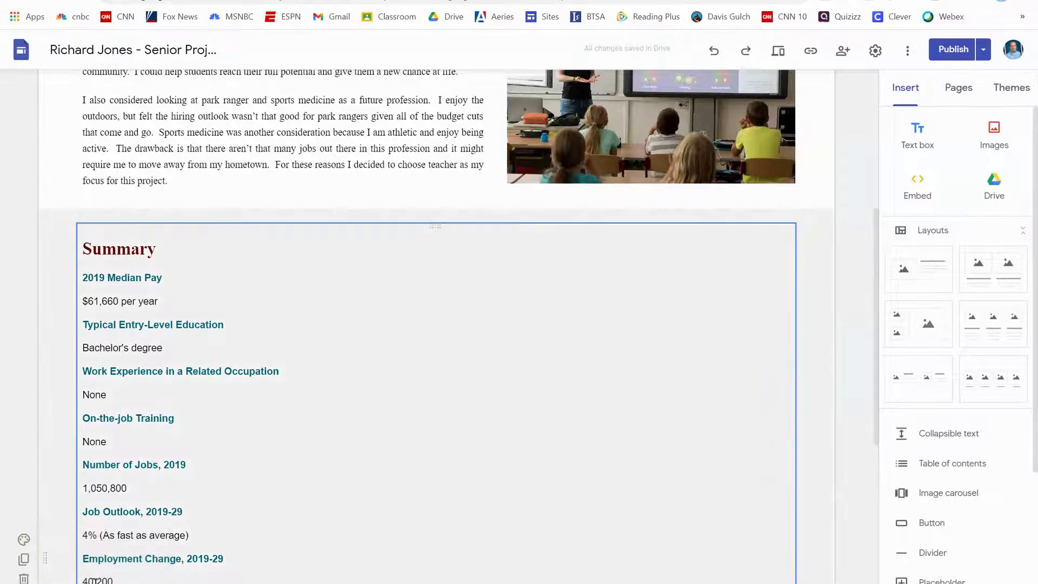
# Step: Reload the site editor and change the Summary section's background to the solid blue emphasis style
pyautogui.click(24, 539)
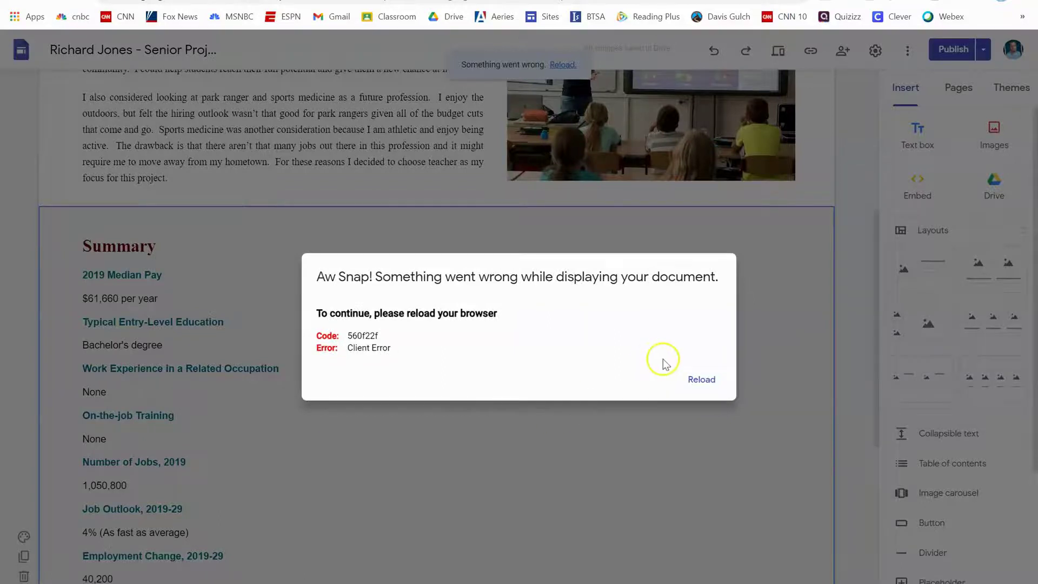
pyautogui.click(686, 377)
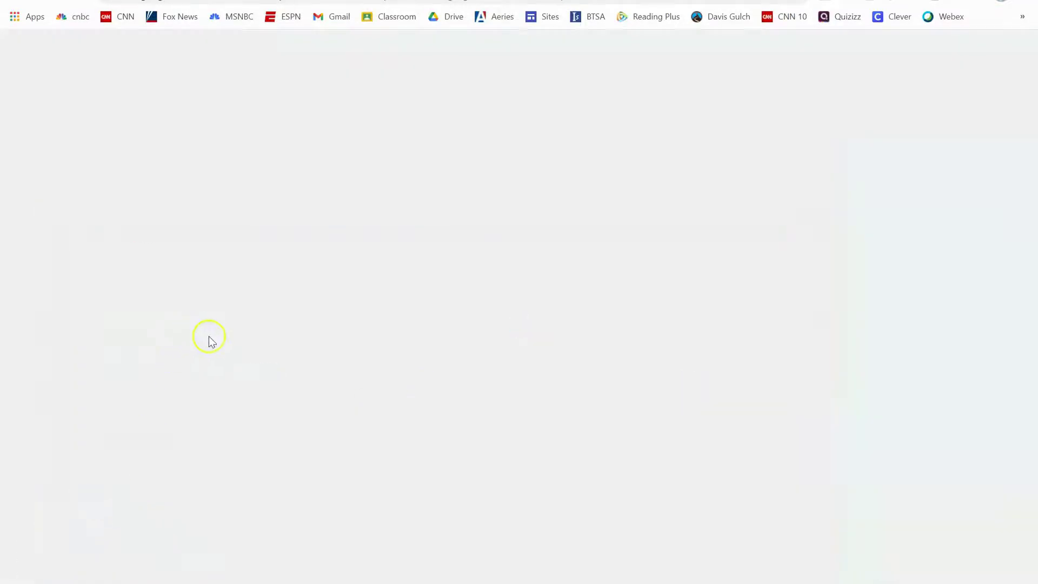
pyautogui.scroll(-6, 249, 365)
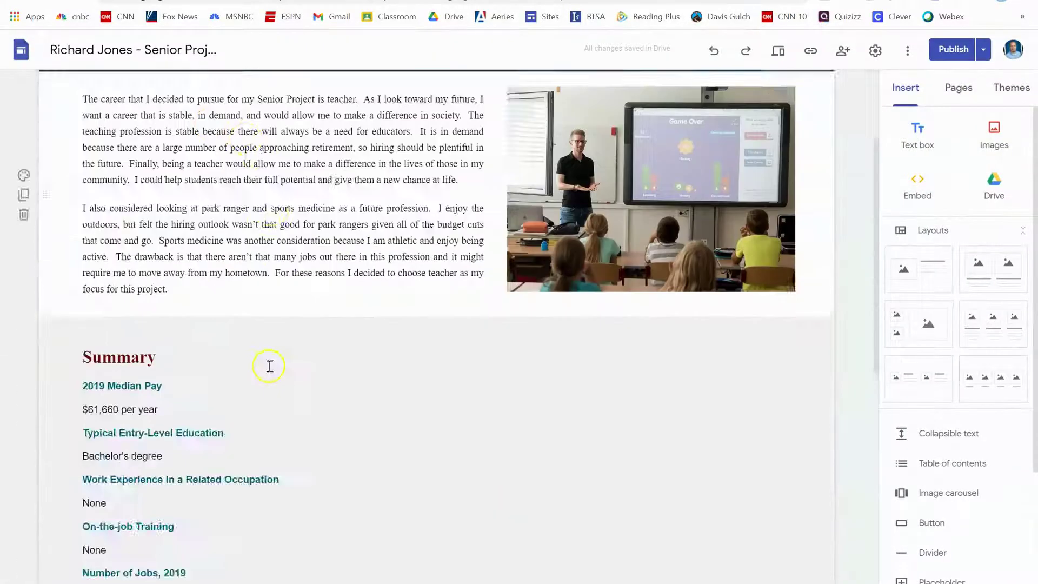
pyautogui.click(24, 516)
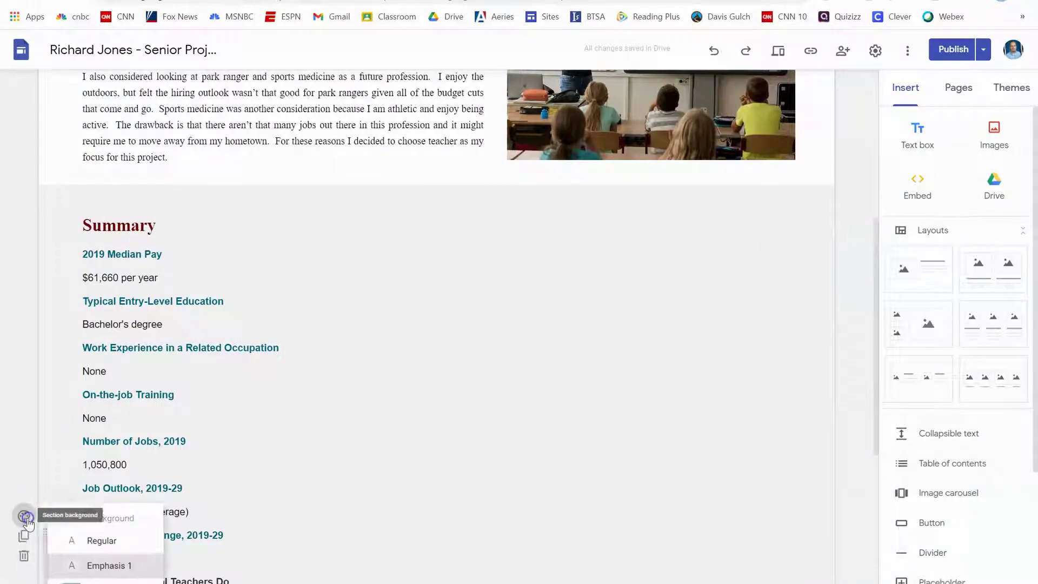
pyautogui.click(103, 565)
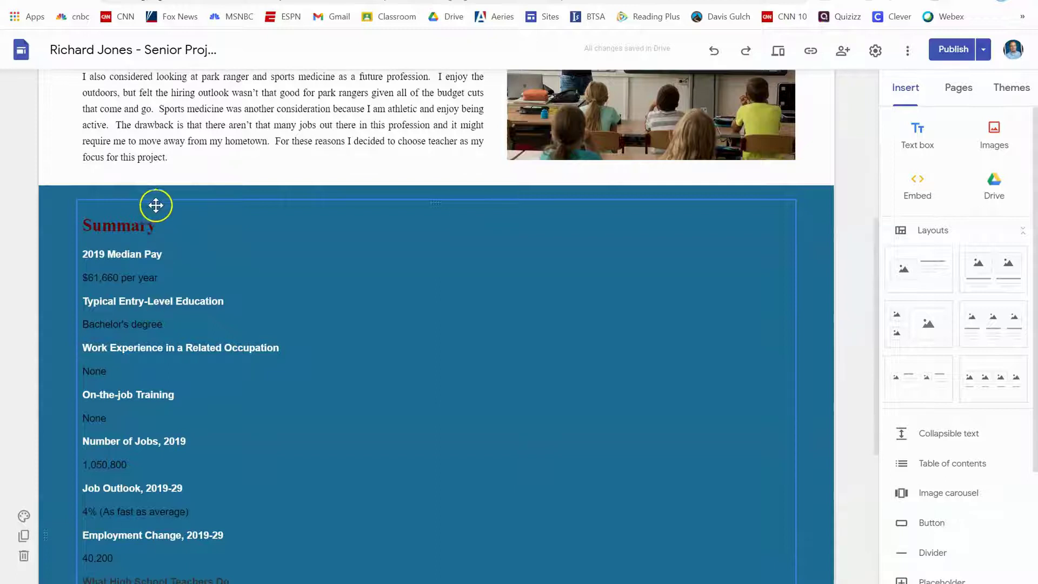
# Step: Change the Summary section's background to the light grey Emphasis 1 style
pyautogui.moveTo(157, 223); pyautogui.dragTo(91, 223)
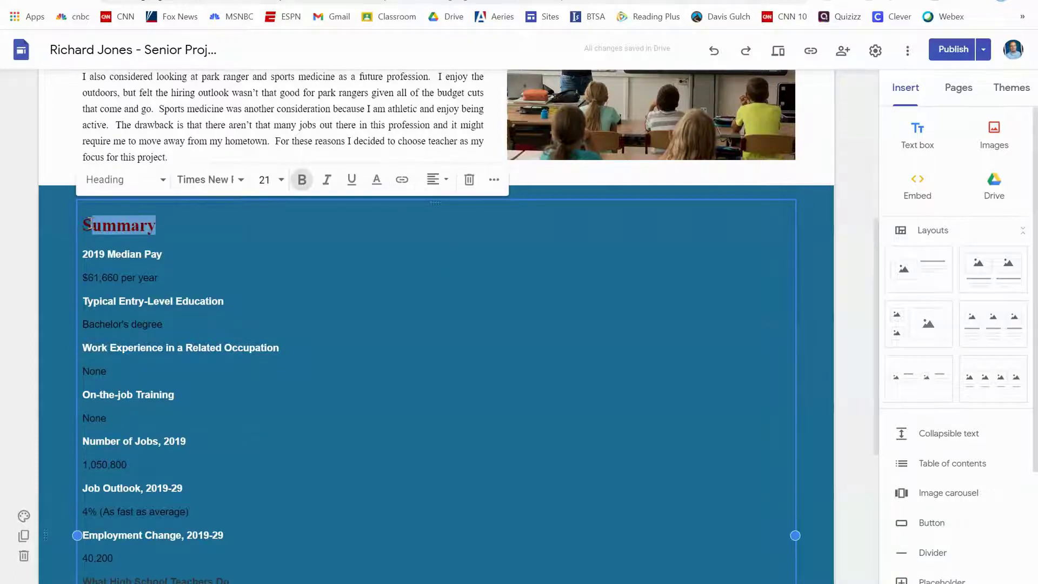
pyautogui.click(23, 516)
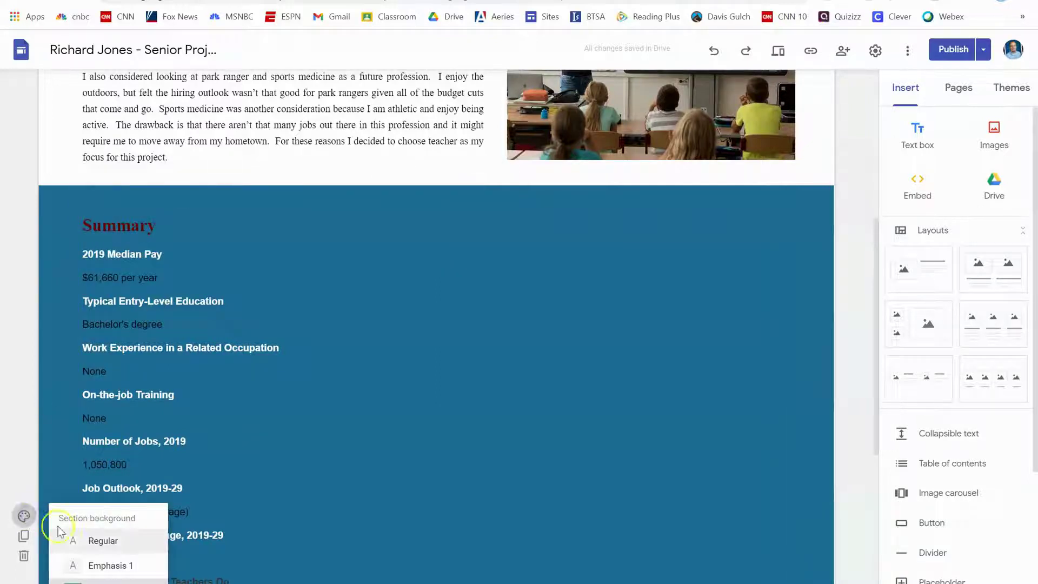
pyautogui.click(81, 540)
pyautogui.click(839, 301)
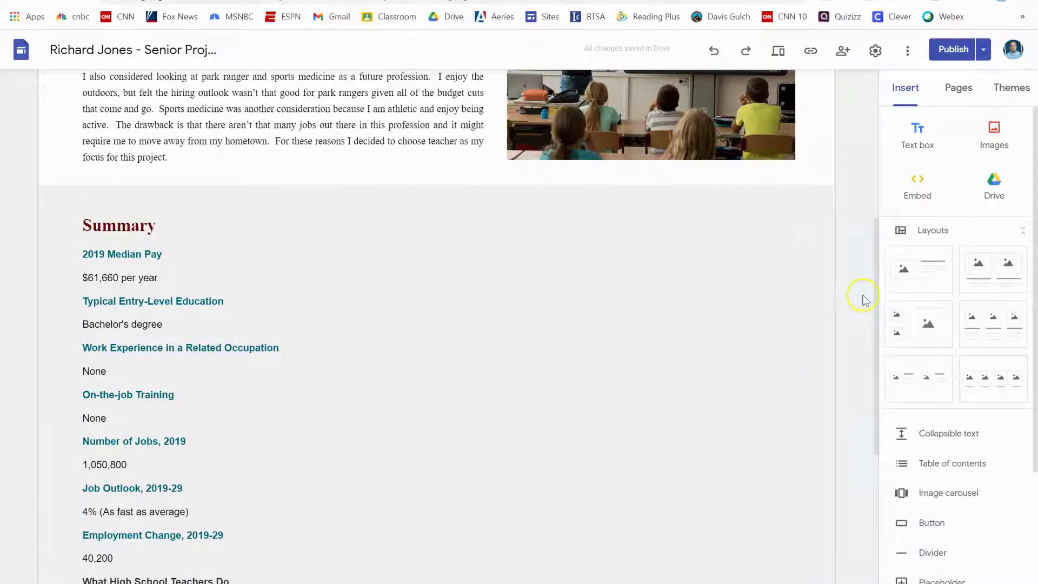
pyautogui.scroll(-3, 863, 299)
pyautogui.scroll(10, 861, 281)
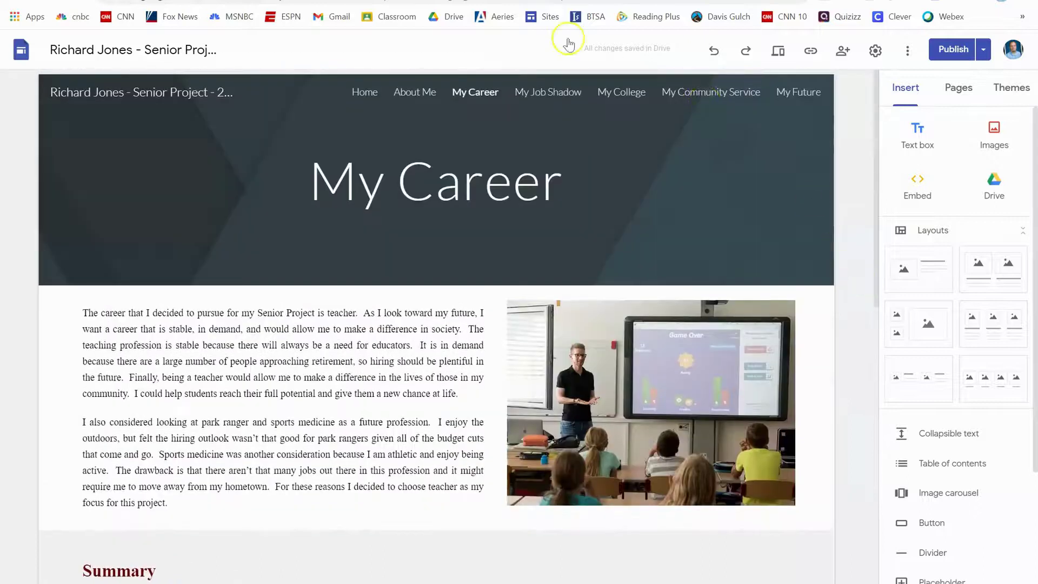
# Step: Highlight Step 4 about the header image in the My Career Page instructions document and return to the site editor
pyautogui.hotkey('ctrl', 'Tab')
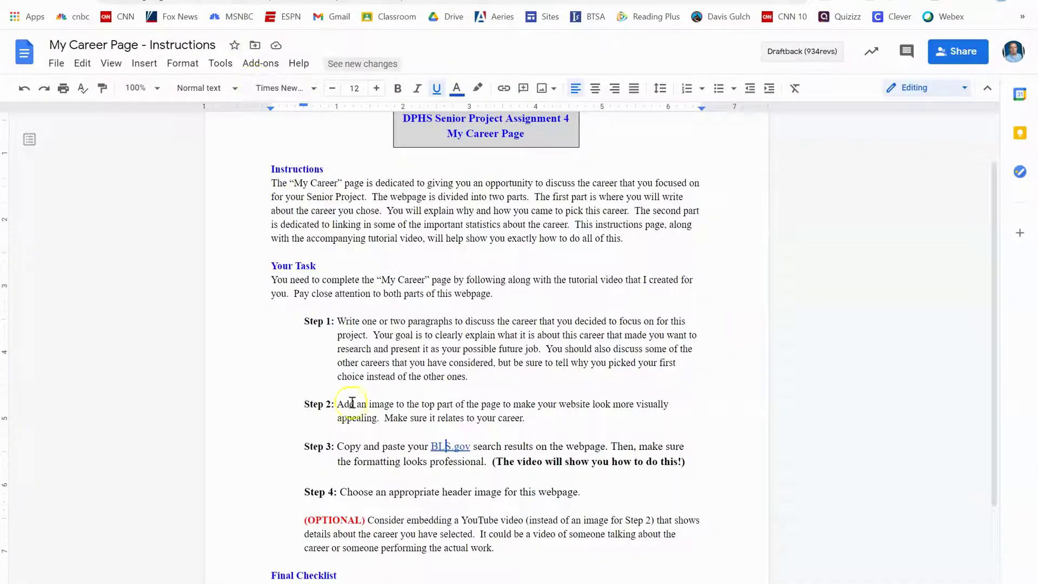
pyautogui.moveTo(289, 495); pyautogui.dragTo(586, 493)
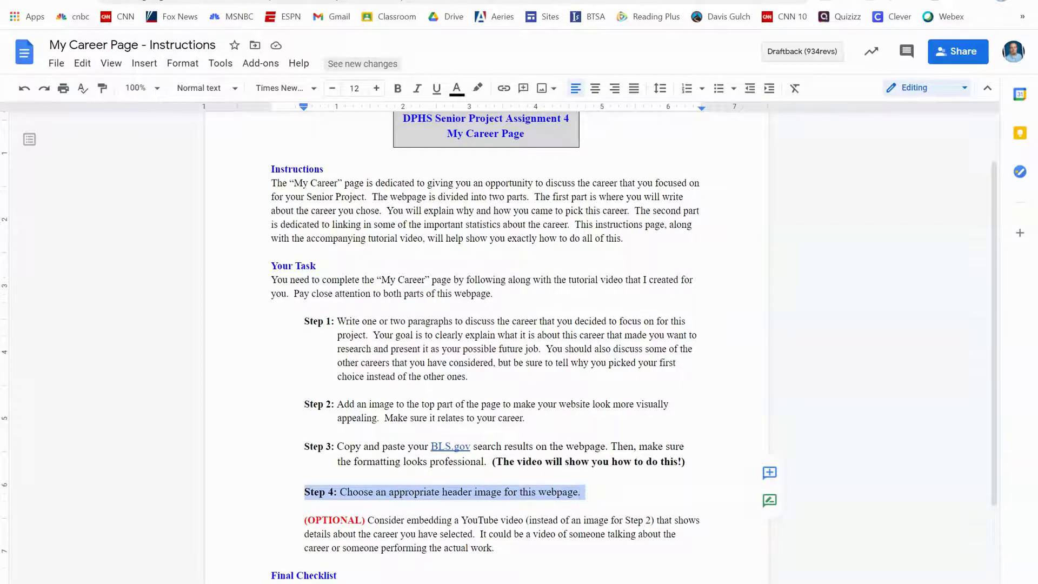
pyautogui.click(381, 3)
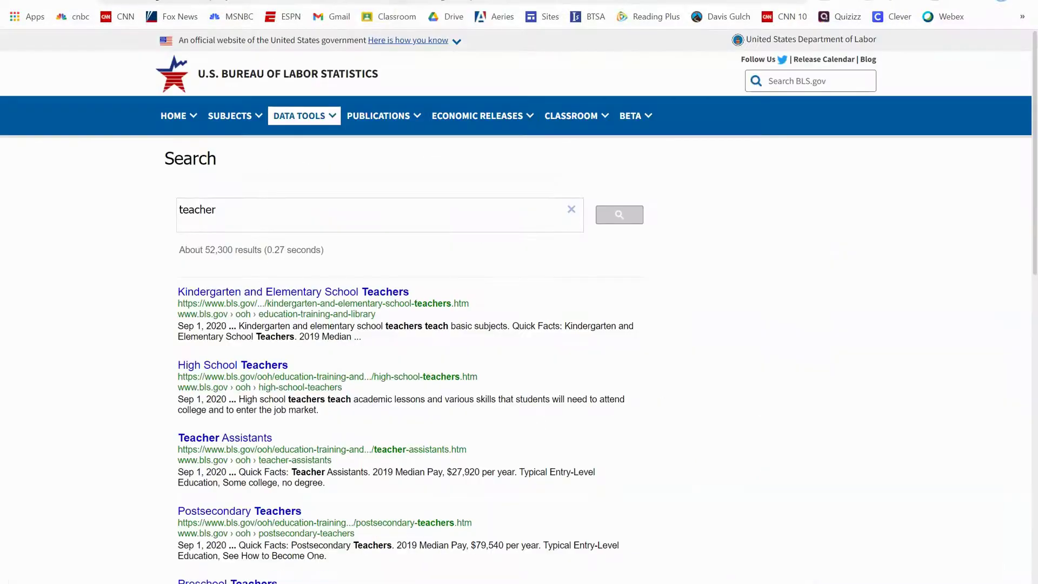
pyautogui.click(473, 1)
# Step: Replace the My Career header image with the photo of a man writing on a chalkboard, found through an image search for "teacher"
pyautogui.moveTo(215, 213)
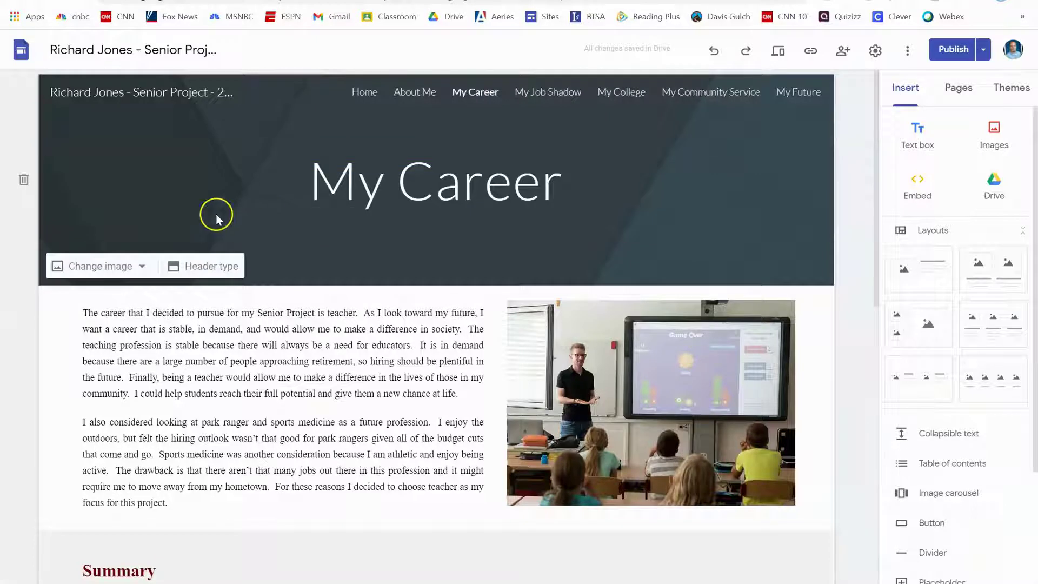
pyautogui.click(101, 266)
pyautogui.click(101, 335)
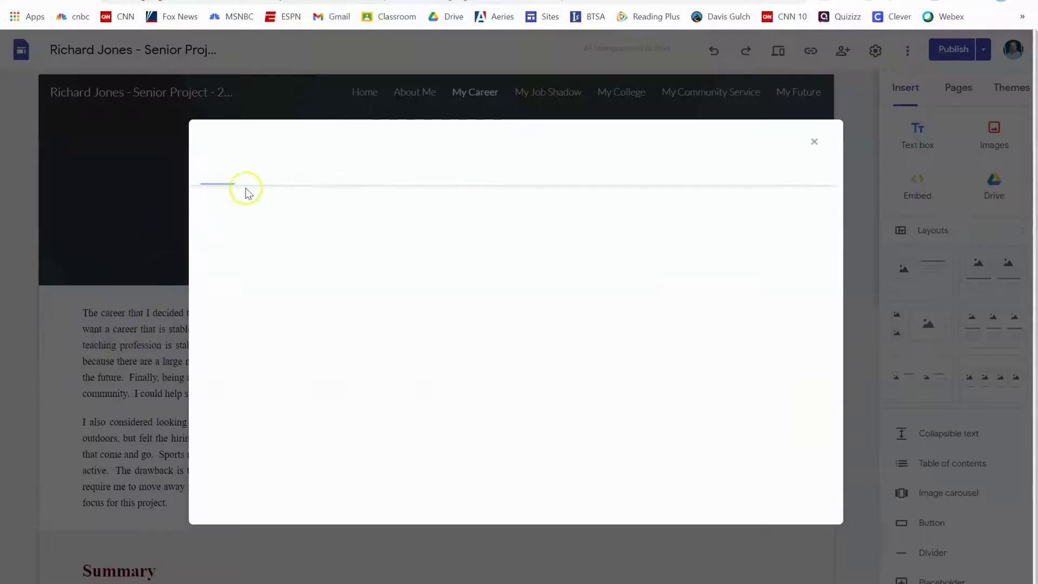
pyautogui.click(323, 172)
pyautogui.write('teacher')
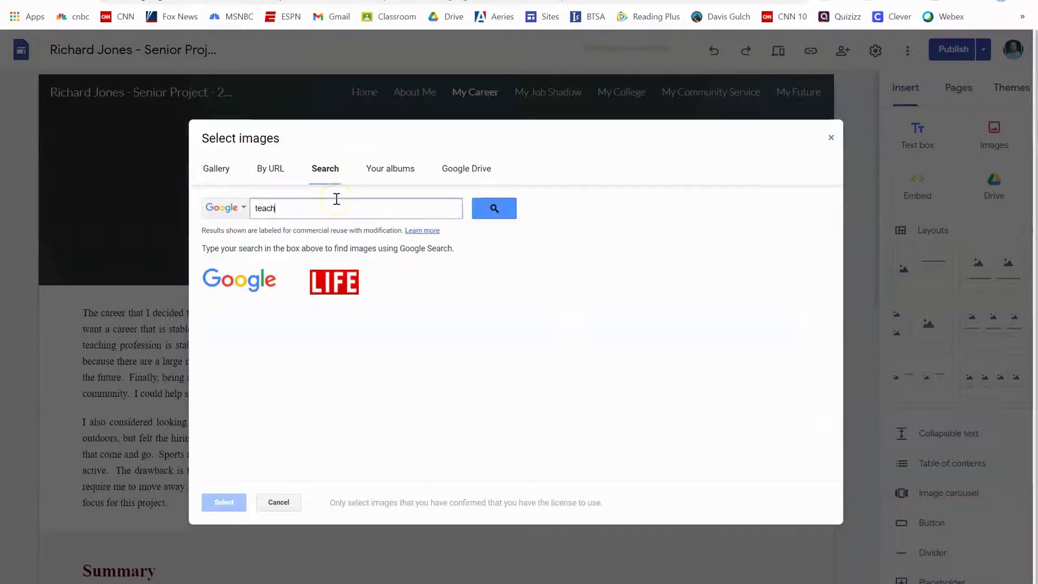
pyautogui.press('Return')
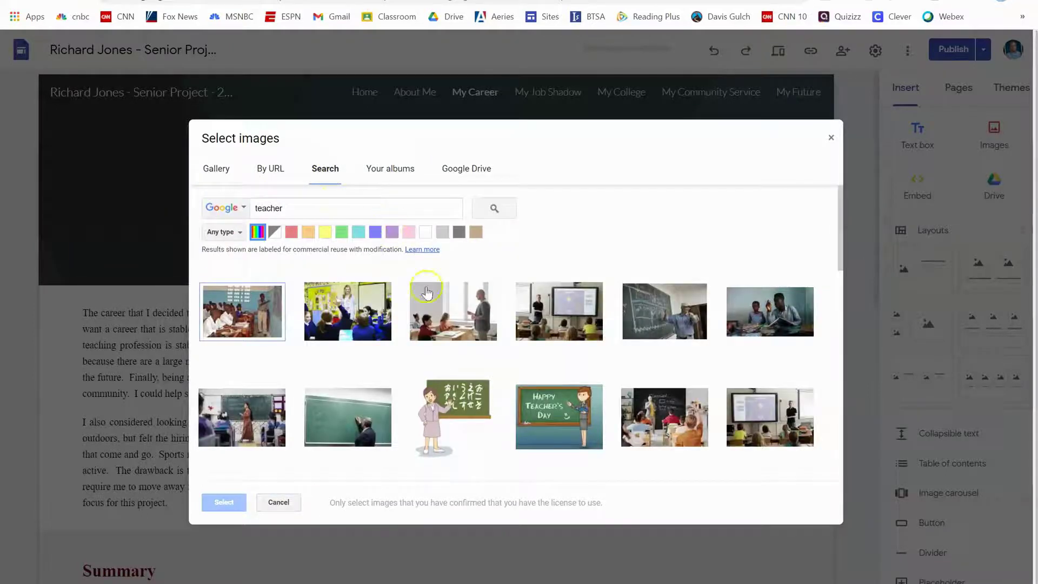
pyautogui.click(344, 419)
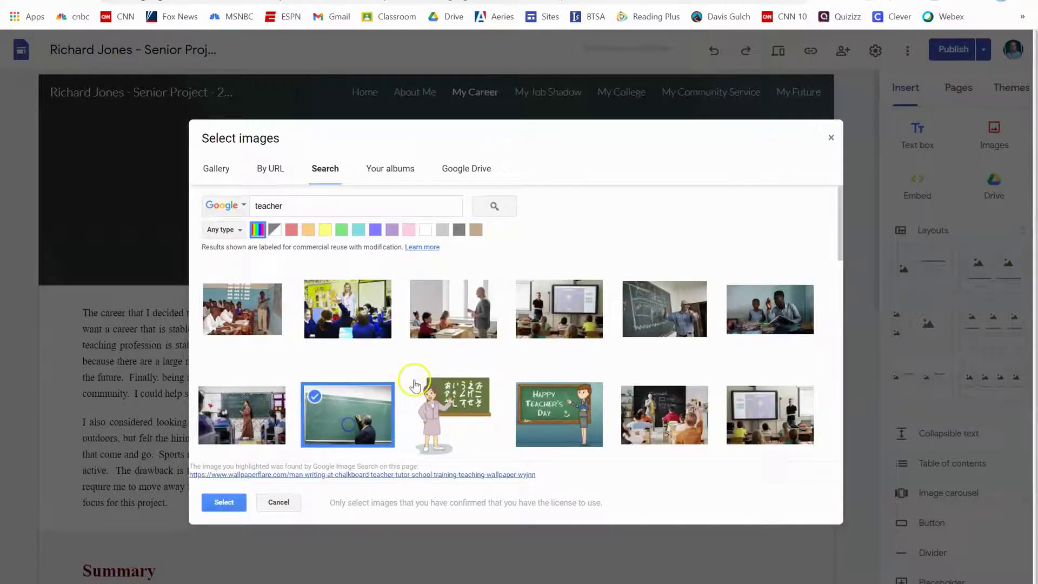
pyautogui.click(223, 502)
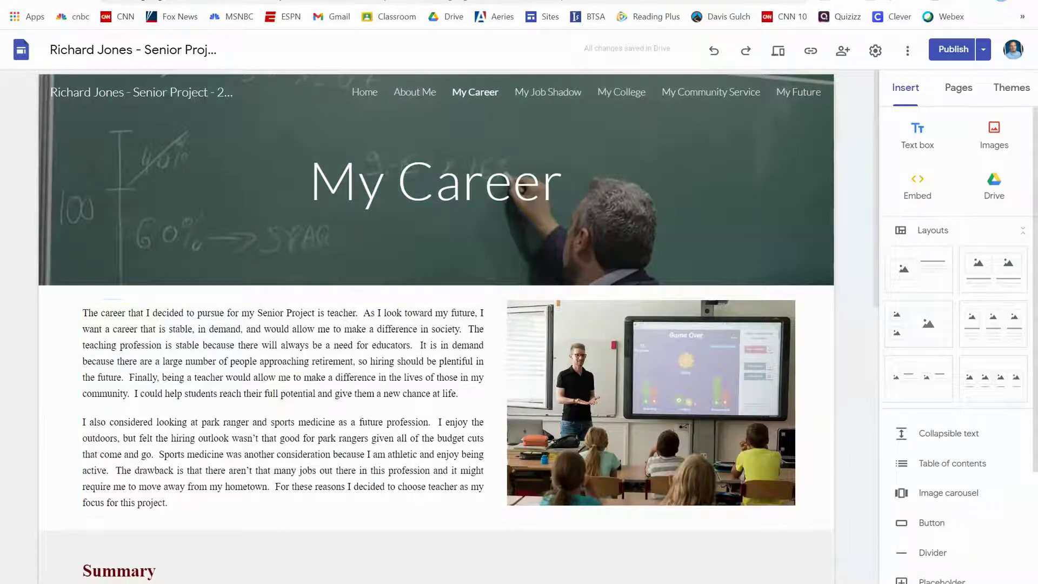
pyautogui.click(131, 189)
# Step: Switch to the My Career Page instructions document and go through the Final Checklist items 1 to 6
pyautogui.hotkey('ctrl', 'Tab')
pyautogui.scroll(-3, 355, 501)
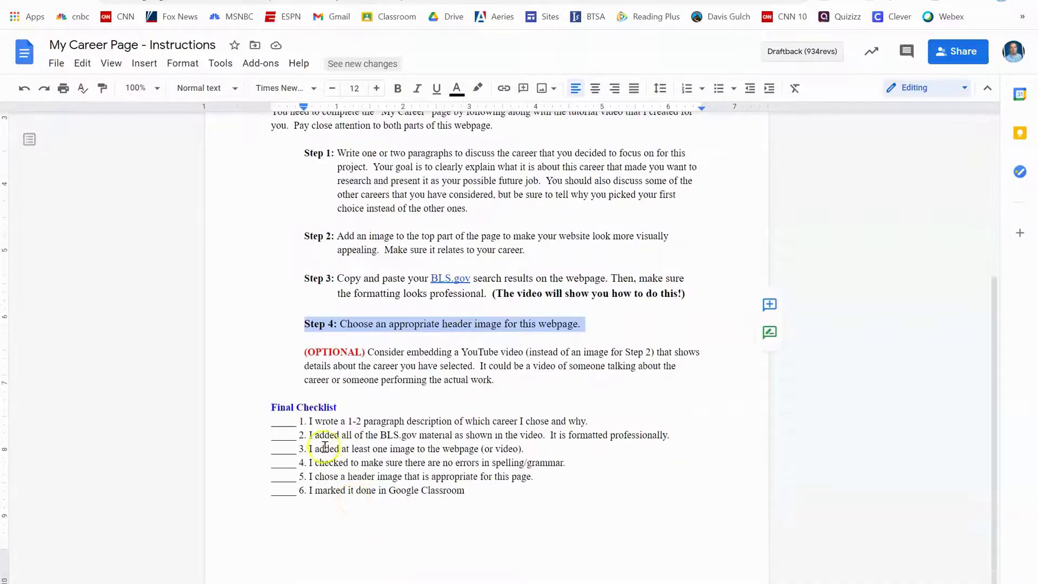
pyautogui.click(332, 427)
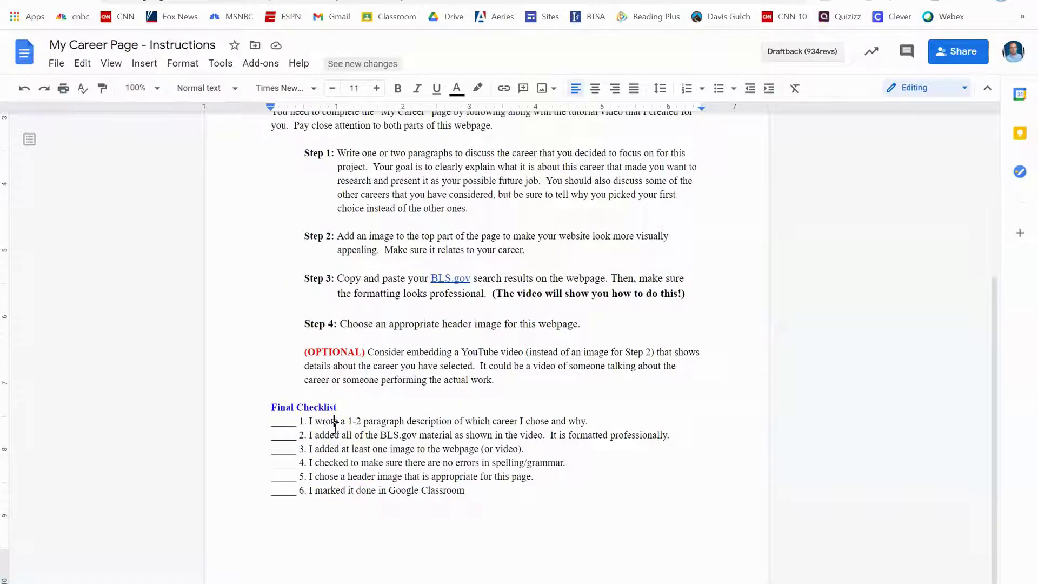
pyautogui.click(335, 437)
pyautogui.click(336, 450)
pyautogui.click(337, 464)
pyautogui.click(333, 476)
pyautogui.click(336, 489)
pyautogui.click(349, 477)
# Step: Return to the site editor and review the My Career page from its header down to the Summary section
pyautogui.click(598, 1)
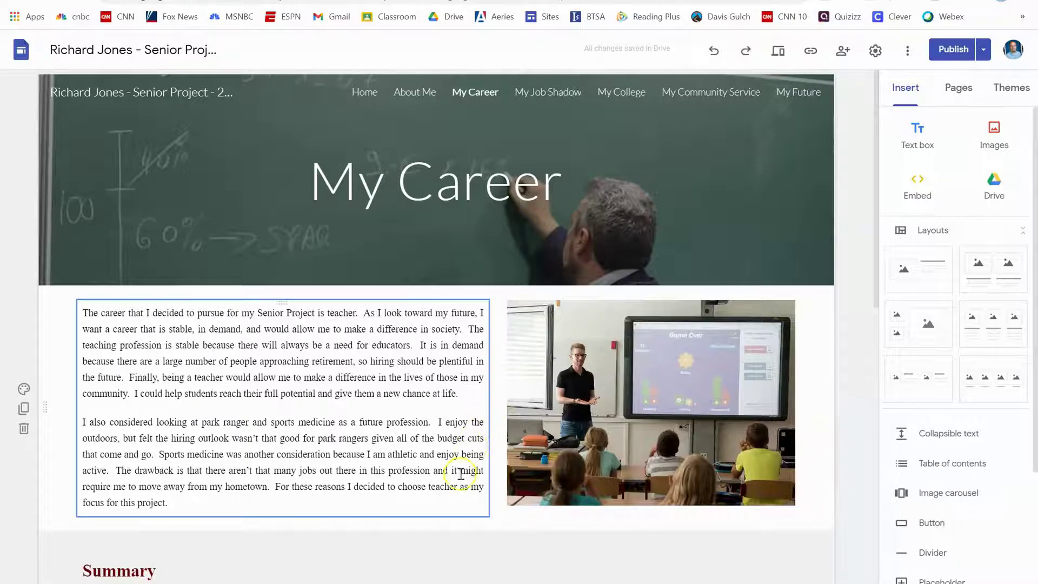
pyautogui.scroll(-2, 439, 538)
pyautogui.scroll(-1, 440, 537)
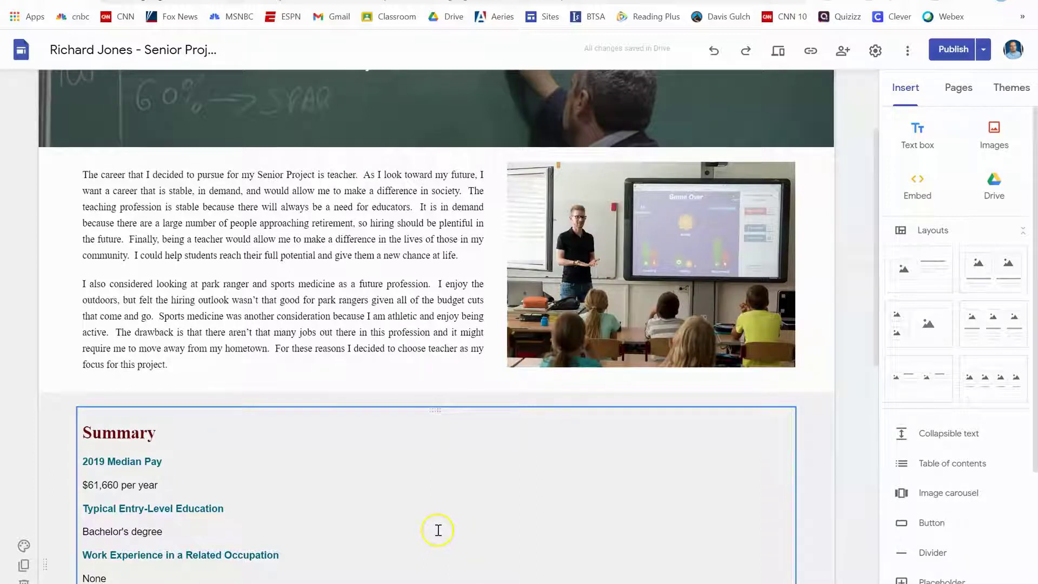
pyautogui.scroll(1, 439, 494)
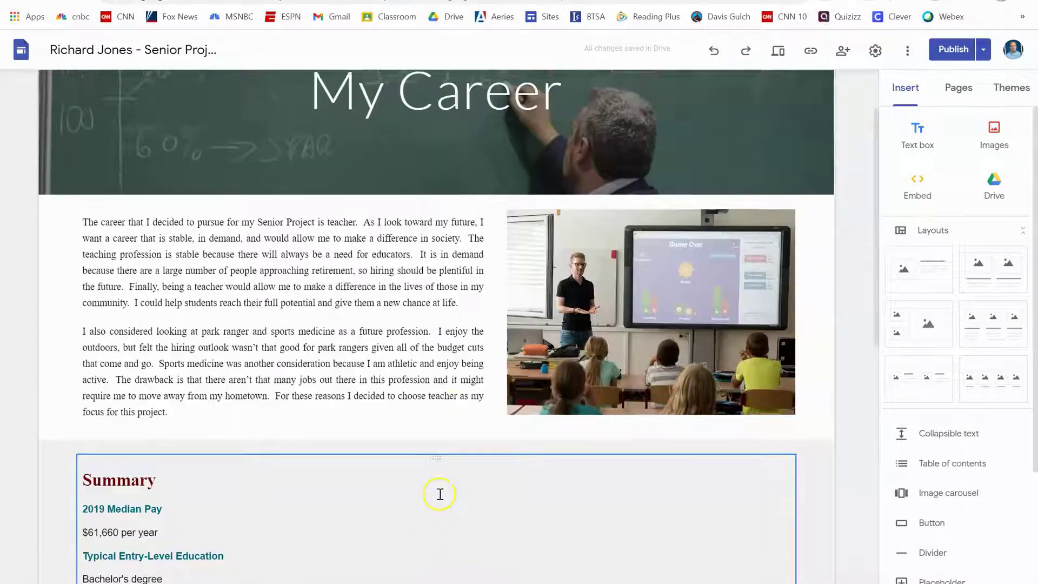
pyautogui.scroll(2, 440, 494)
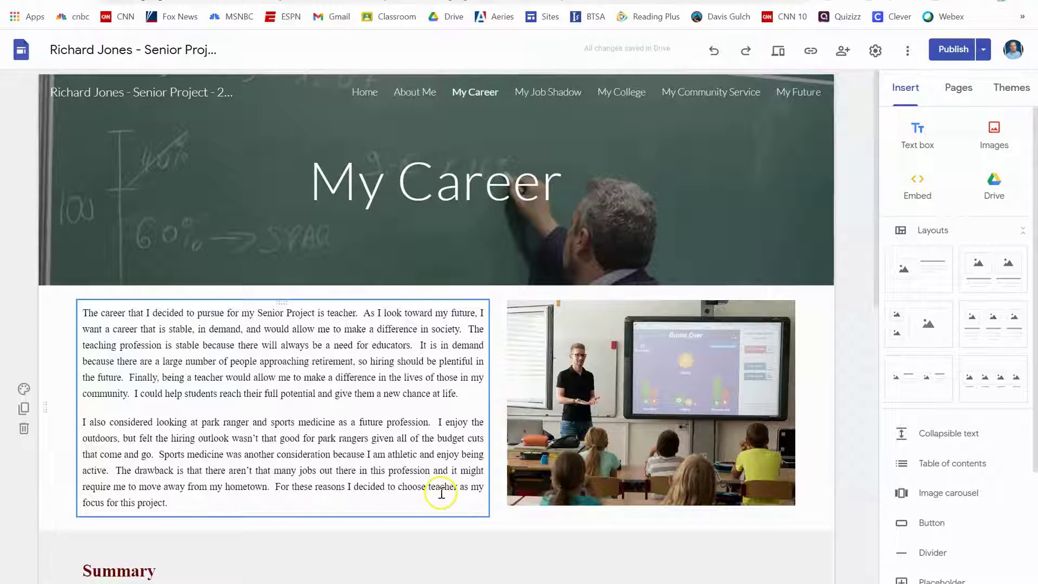